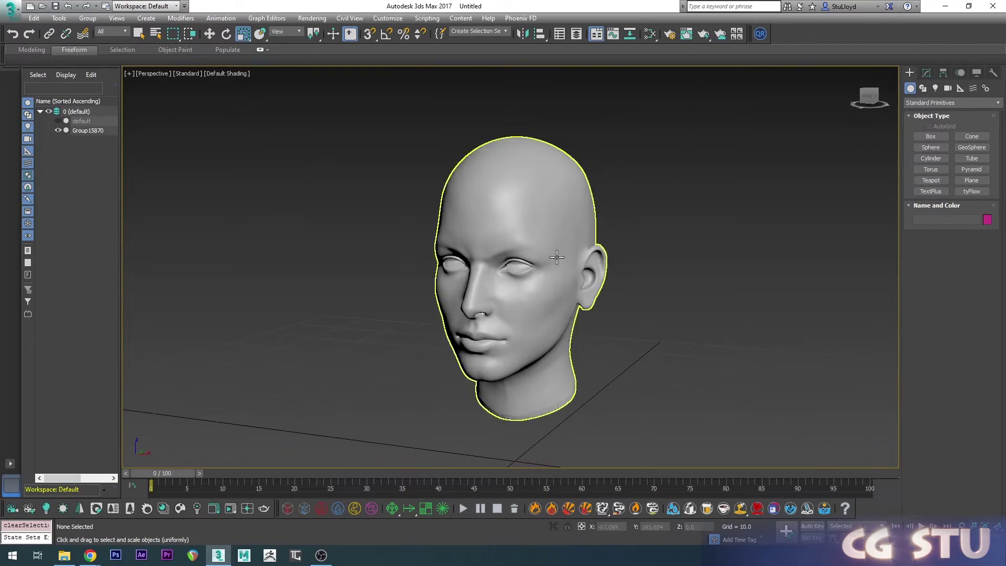
Unhide the "default" face mask mesh and scale it uniformly to about 61% to match the size of the head
left_click(58, 121)
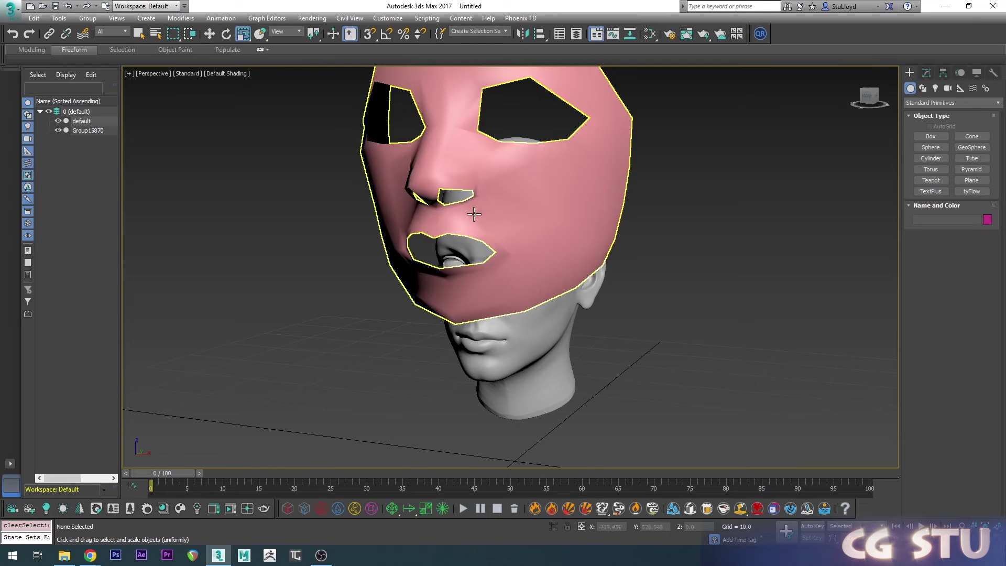
middle_click_drag(489, 213, 530, 240, "alt")
left_click(530, 239)
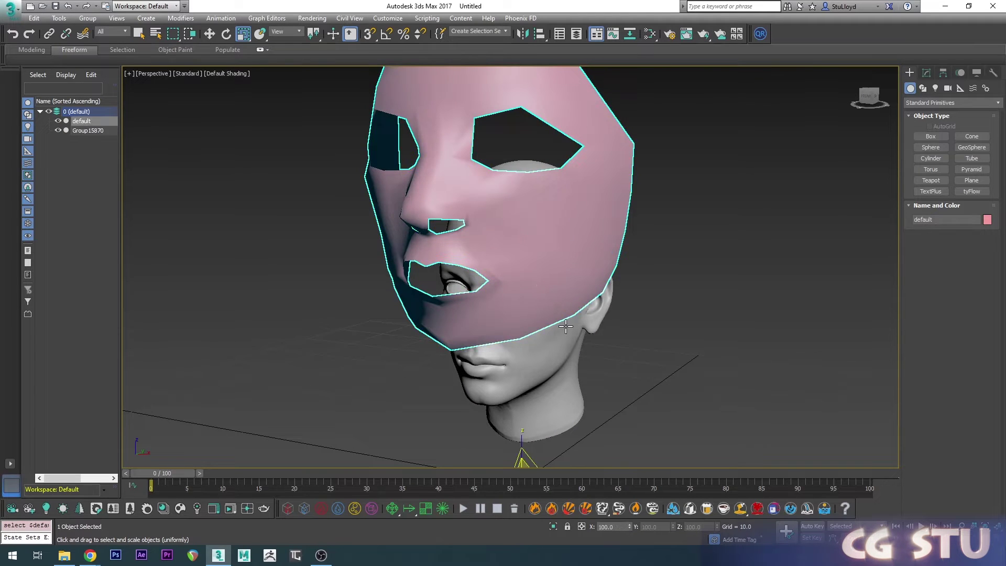
middle_click_drag(570, 343, 555, 398, "alt")
left_click_drag(535, 450, 487, 488)
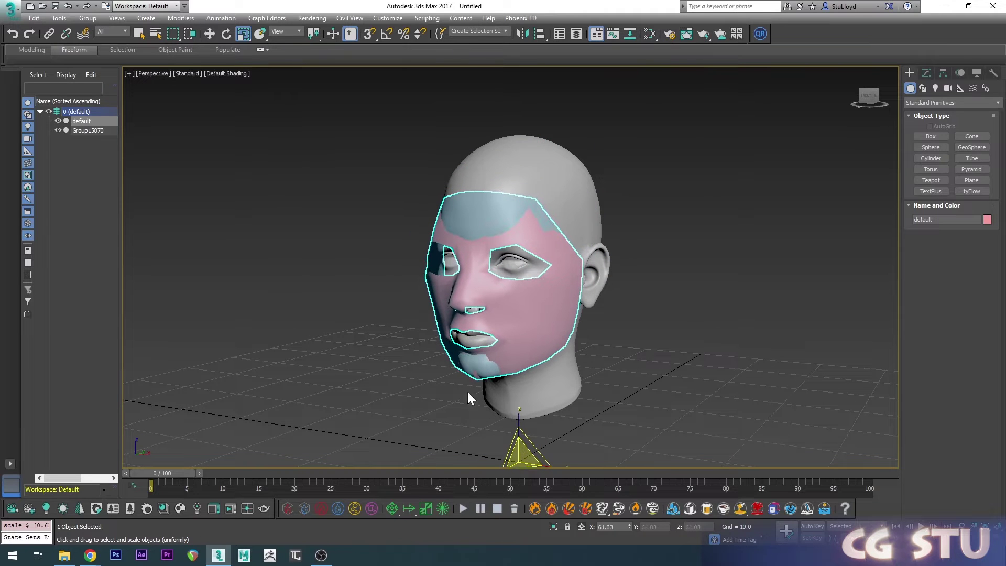
Examine how the face mask mesh lines up with the head from the side and the front
scroll(465, 396, "up", 3)
middle_click_drag(465, 395, 517, 308, "alt")
scroll(543, 288, "up", 3)
middle_click_drag(543, 235, 509, 291)
scroll(510, 290, "down", 3)
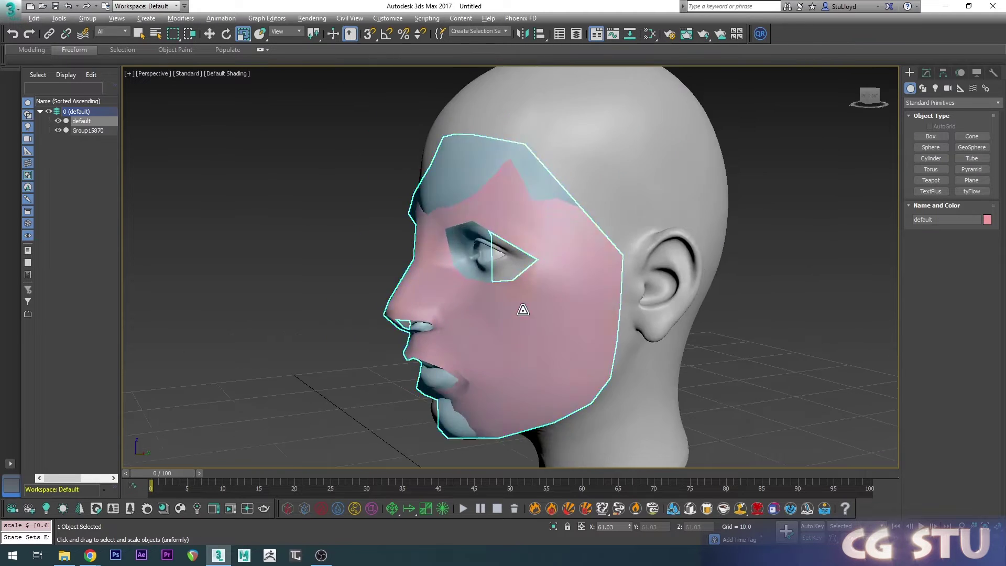
left_click(715, 309)
middle_click_drag(714, 310, 530, 301, "alt")
scroll(539, 332, "up", 2)
scroll(529, 301, "down", 1)
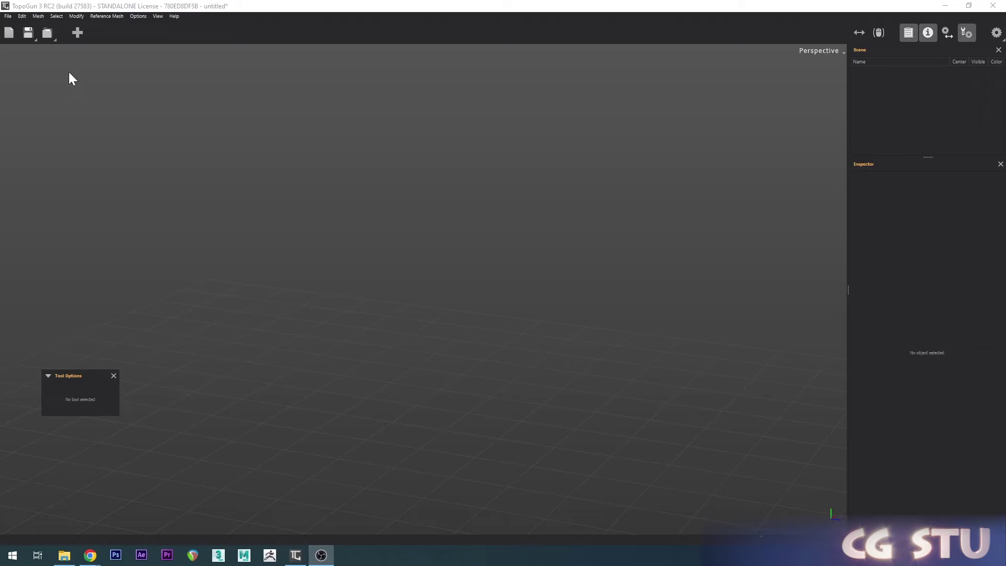
Switch to TopoGun and load DemoHead_Female_02 as the reference mesh and low_res_face_starter as the editable mesh
left_click(8, 16)
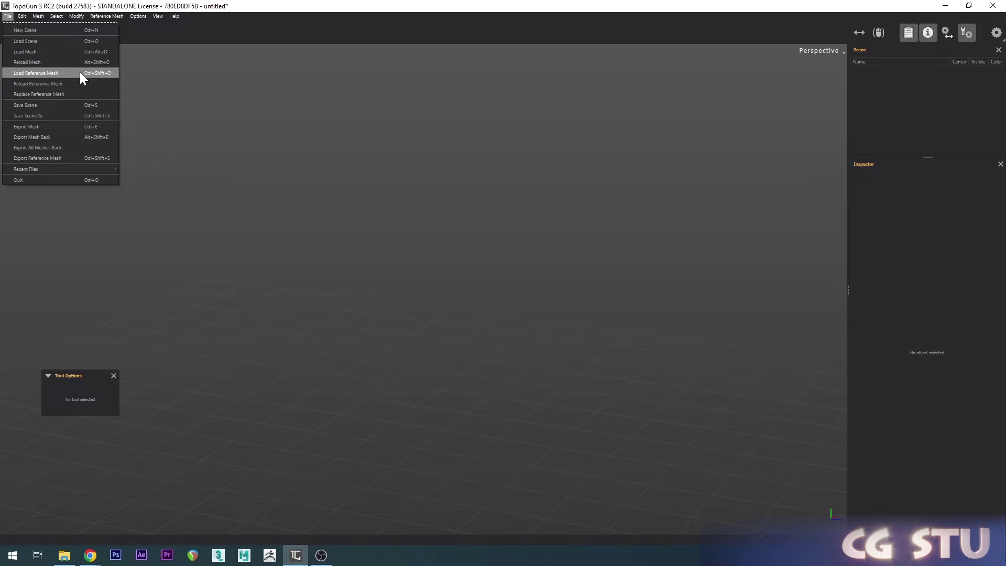
left_click(82, 73)
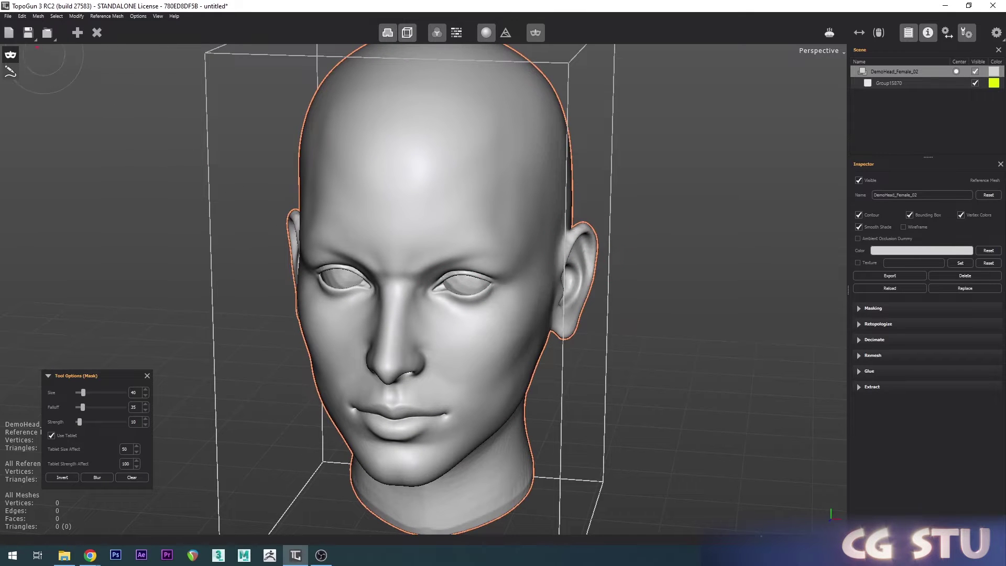
left_click(9, 17)
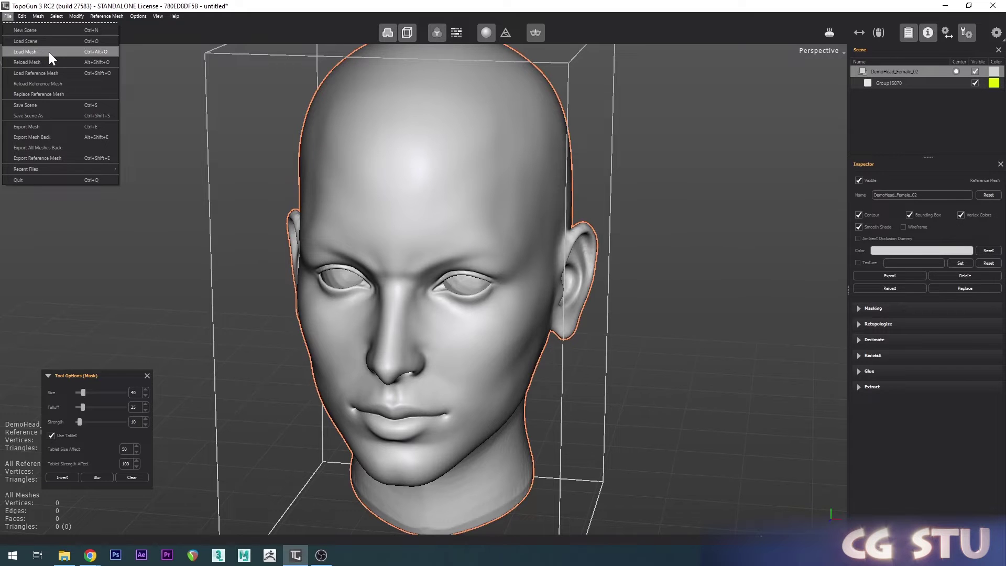
left_click(48, 53)
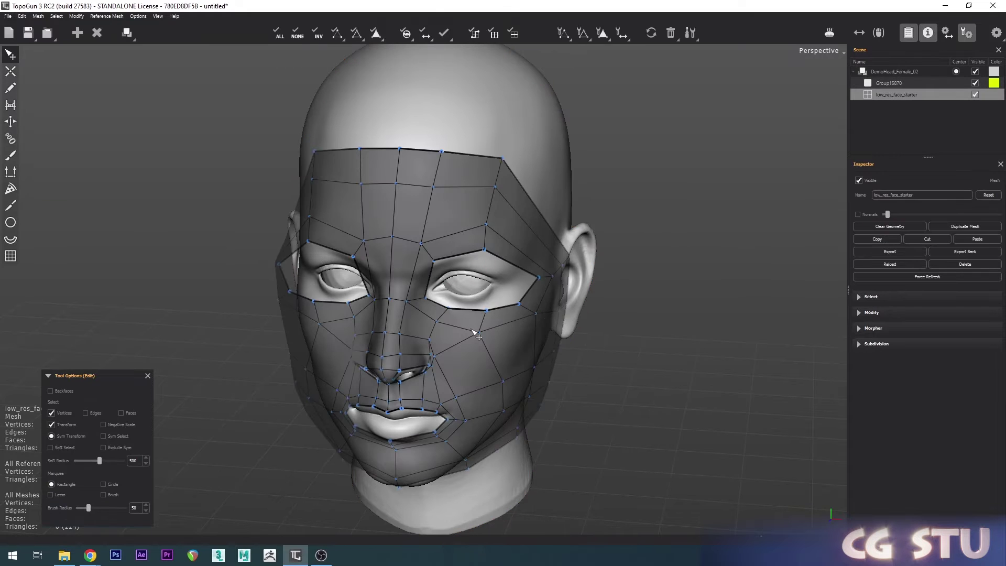
Select the whole low_res_face_starter mesh, conform its vertices to the reference head, and clear the selection
right_click_drag(472, 330, 575, 307, "alt")
middle_click_drag(527, 358, 544, 339, "alt")
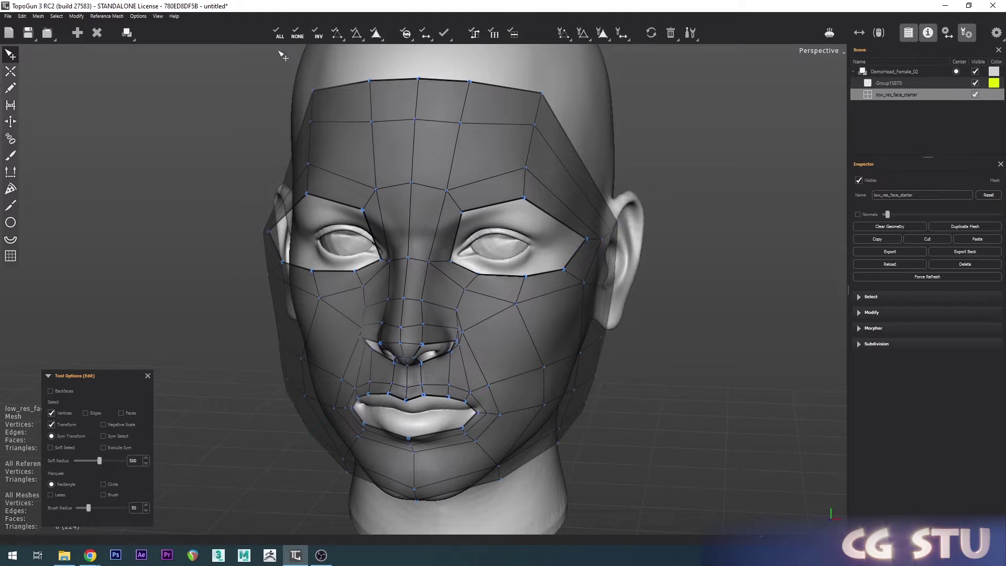
left_click(280, 33)
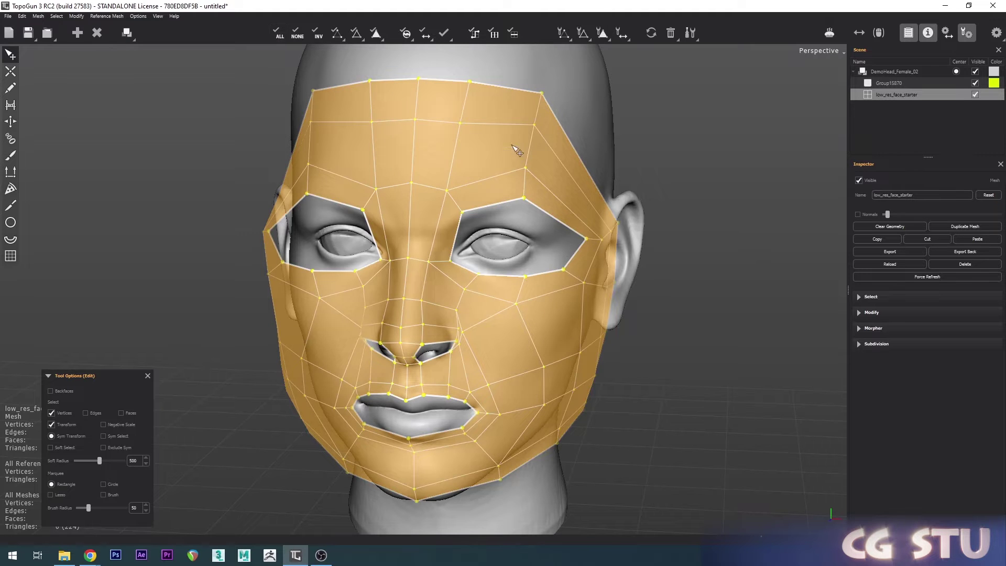
left_click(561, 34)
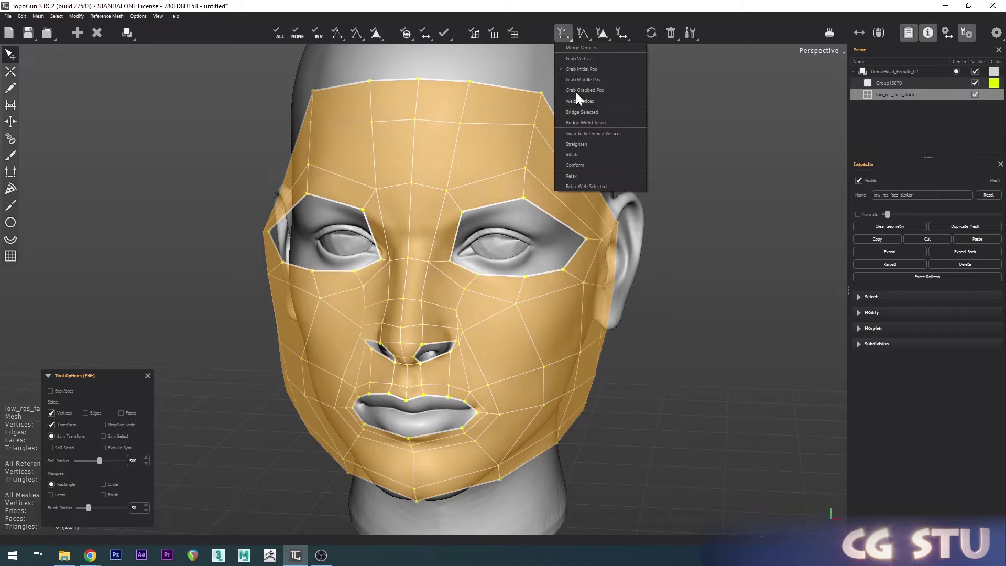
left_click(596, 165)
scroll(533, 360, "up", 4)
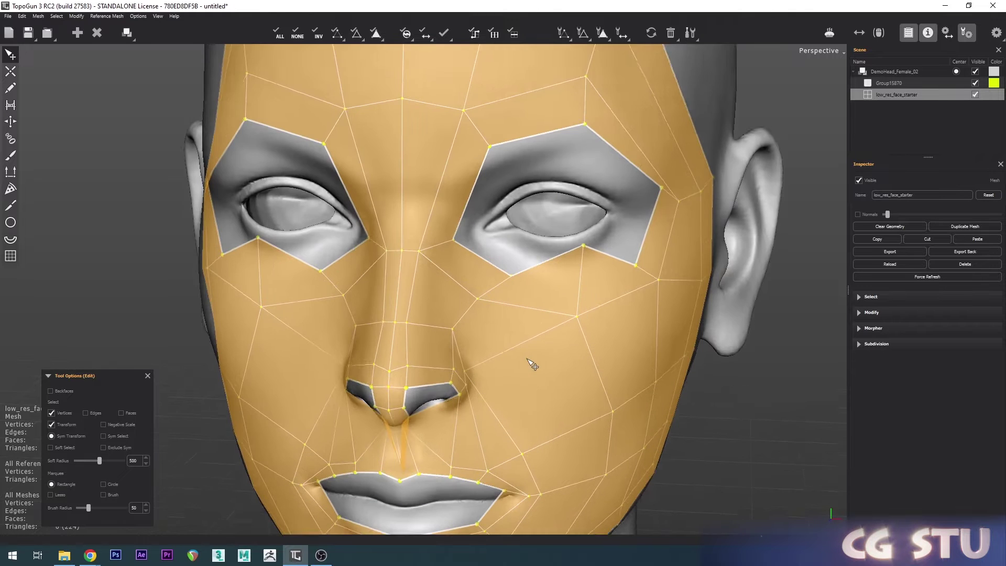
scroll(534, 361, "up", 5)
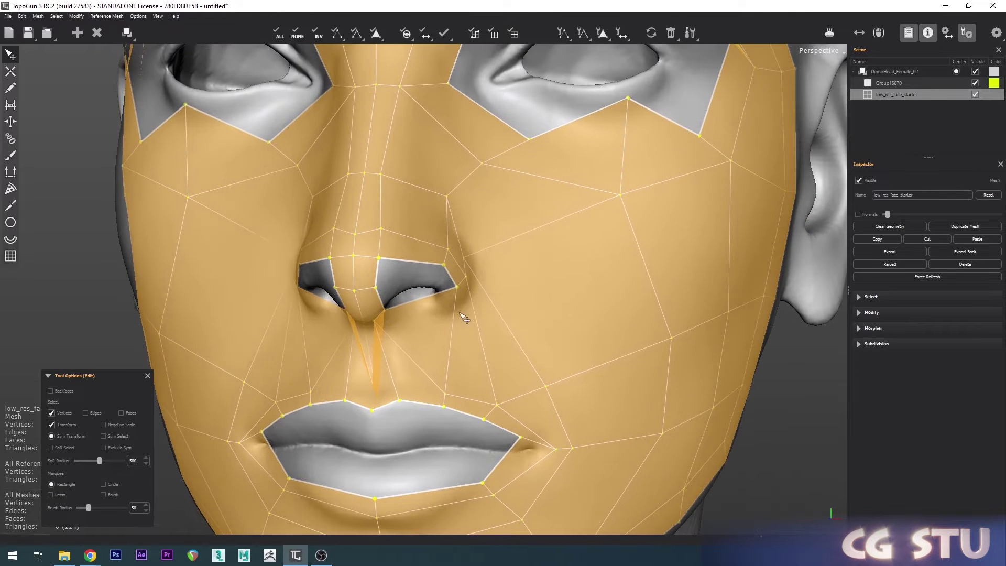
scroll(479, 313, "up", 2)
left_click(457, 329)
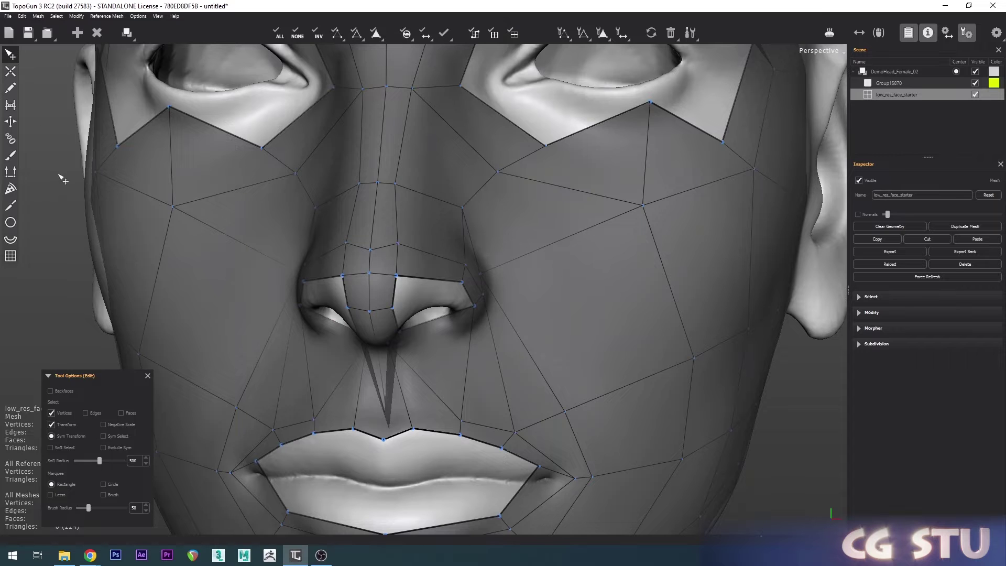
Set the Move brush strength to 100 and reposition the vertices around the nostril and side of the nose
left_click(10, 155)
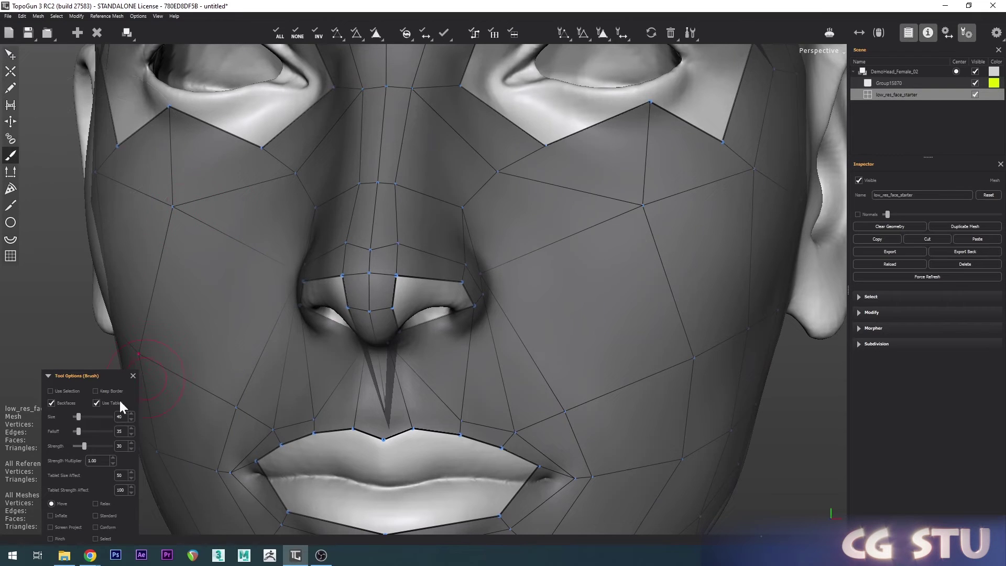
left_click_drag(85, 446, 83, 446)
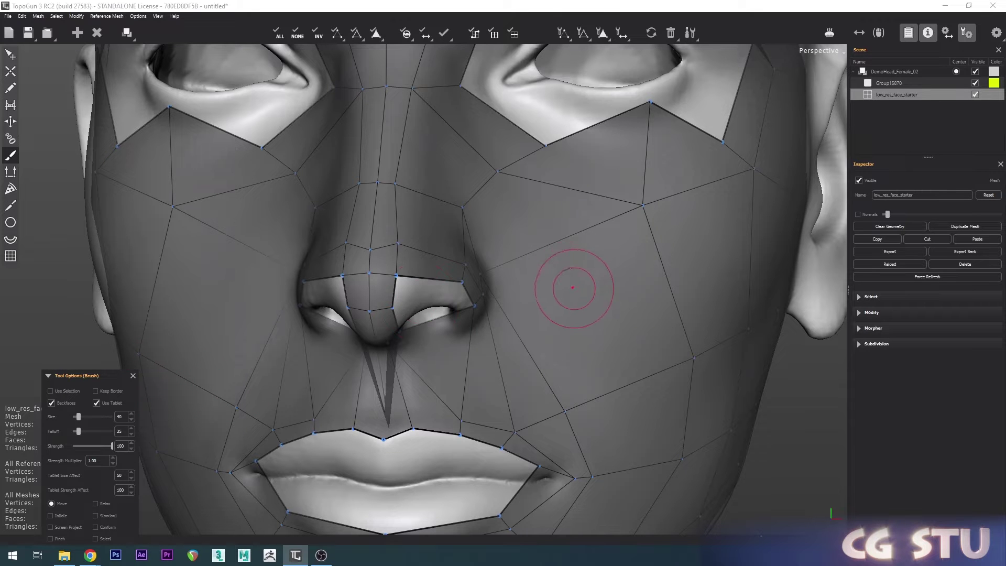
mouse_move(627, 198)
left_mouse_down()
mouse_move(597, 193)
mouse_move(654, 213)
mouse_move(627, 213)
left_mouse_up()
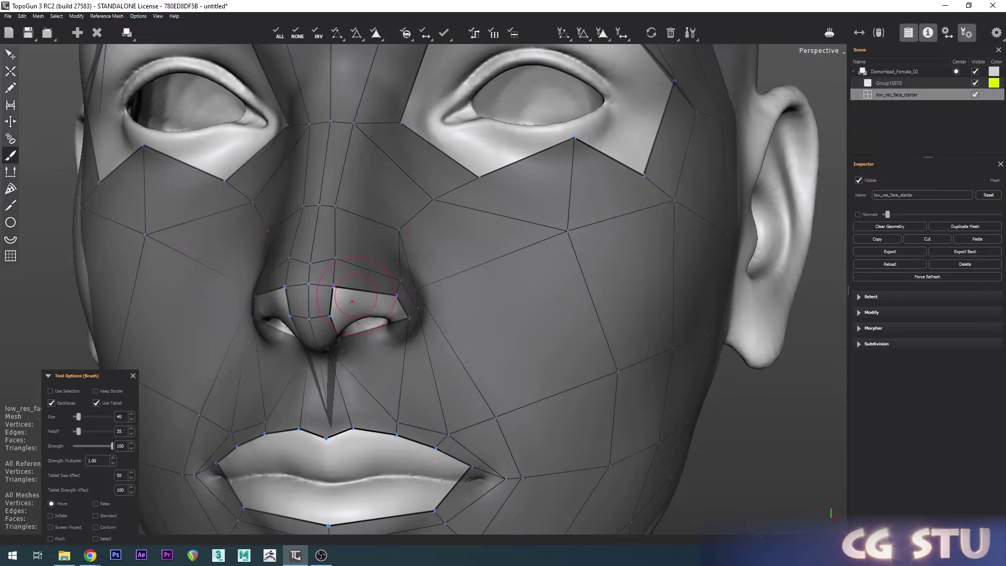
scroll(364, 302, "up", 5)
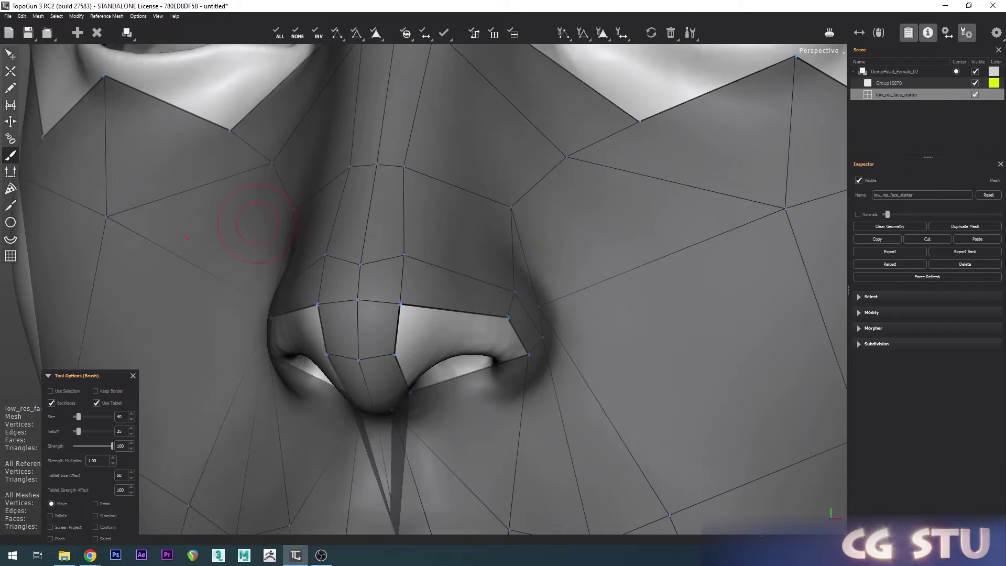
scroll(461, 314, "up", 5)
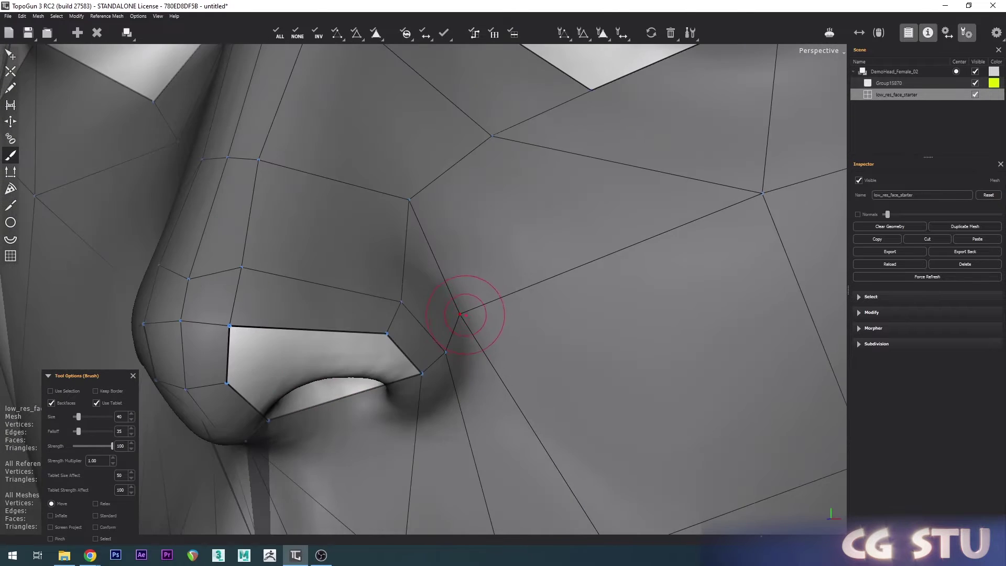
mouse_move(466, 314)
left_mouse_down()
mouse_move(449, 296)
mouse_move(470, 314)
mouse_move(472, 292)
mouse_move(462, 305)
left_mouse_up()
mouse_move(446, 354)
left_mouse_down()
mouse_move(465, 375)
mouse_move(418, 383)
mouse_move(414, 427)
left_mouse_up()
left_click_drag(395, 359, 405, 386)
mouse_move(417, 195)
left_mouse_down()
mouse_move(427, 243)
mouse_move(419, 249)
left_mouse_up()
left_click_drag(463, 305, 471, 314)
Reposition the face mesh vertices around the eye opening and upper cheek with the Move brush to even out the topology
left_click_drag(471, 315, 450, 286, "alt")
middle_click_drag(449, 286, 454, 431)
left_click_drag(449, 432, 453, 449)
left_click_drag(340, 245, 341, 280)
mouse_move(341, 280)
middle_mouse_down()
mouse_move(539, 348)
mouse_move(316, 274)
middle_mouse_up()
left_click_drag(318, 251, 323, 211)
left_click_drag(450, 235, 456, 218)
left_click_drag(536, 275, 545, 268)
left_click_drag(593, 326, 630, 348)
mouse_move(367, 398)
left_mouse_down("alt")
mouse_move(426, 338)
mouse_move(427, 370)
left_mouse_up("alt")
middle_click_drag(632, 305, 461, 337)
middle_click_drag(516, 215, 467, 281)
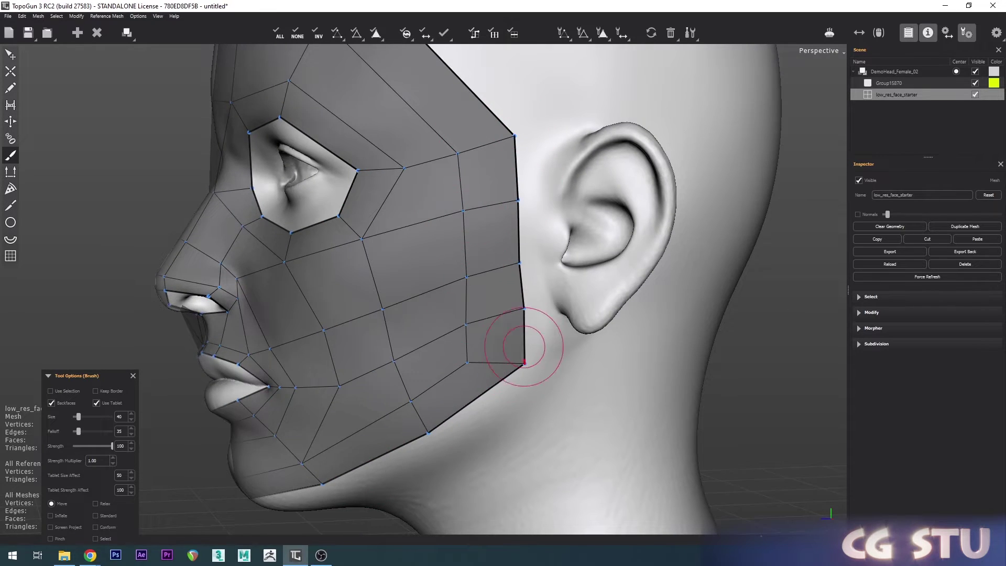
Enable edge selection in the Edit tool and select the edge ring running from the upper eye opening across the forehead
middle_click_drag(522, 362, 493, 260)
scroll(493, 262, "up", 5)
scroll(512, 330, "down", 3)
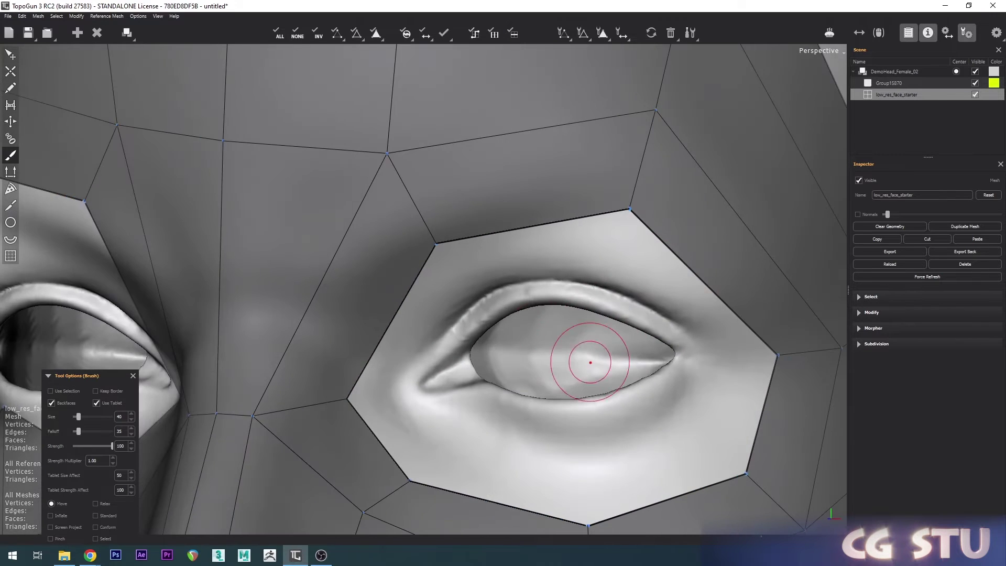
middle_click_drag(588, 355, 482, 341)
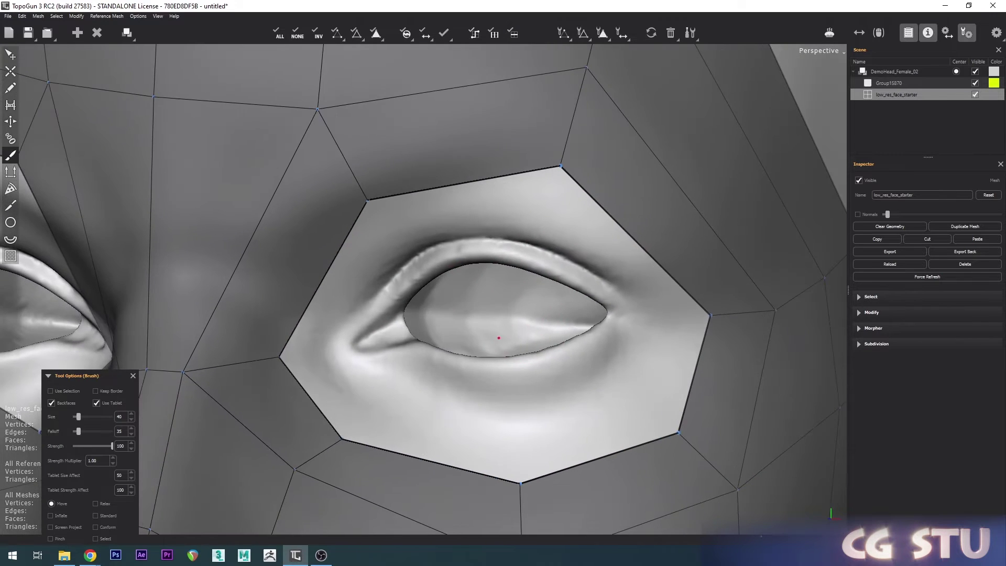
left_click(12, 59)
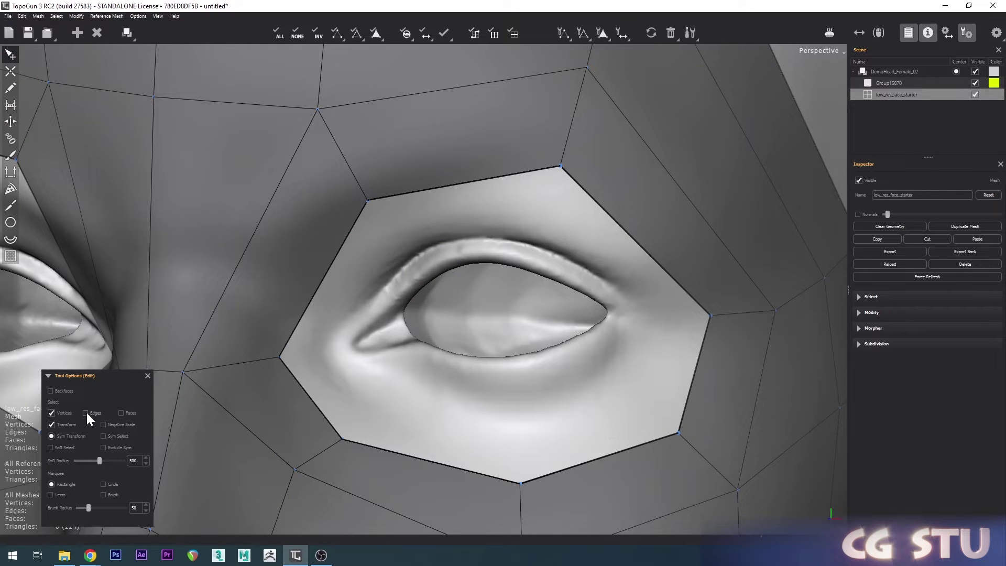
left_click(465, 188)
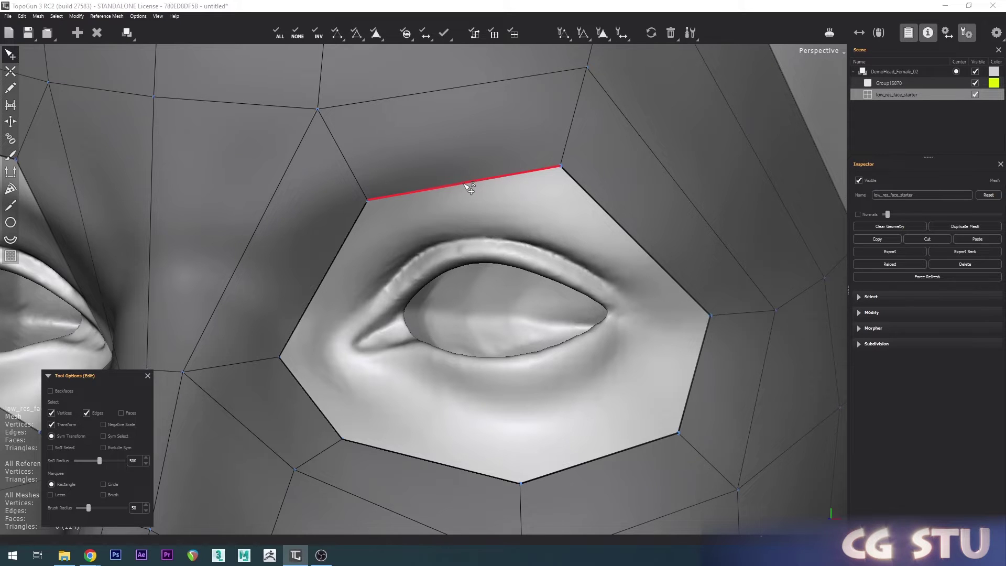
left_click(465, 185)
middle_click_drag(476, 207, 530, 321, "alt")
right_click_drag(530, 322, 482, 302, "alt")
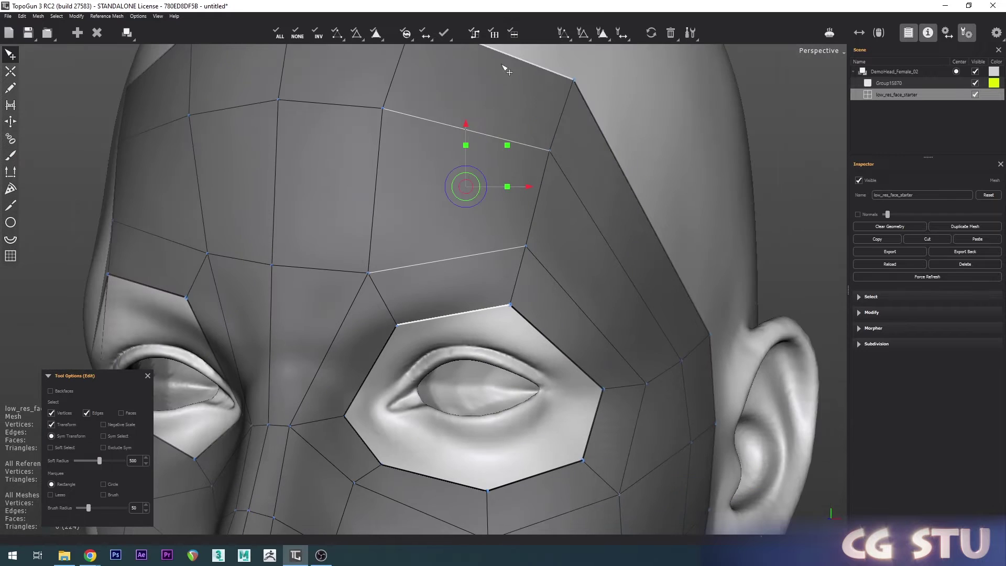
scroll(483, 267, "up", 5)
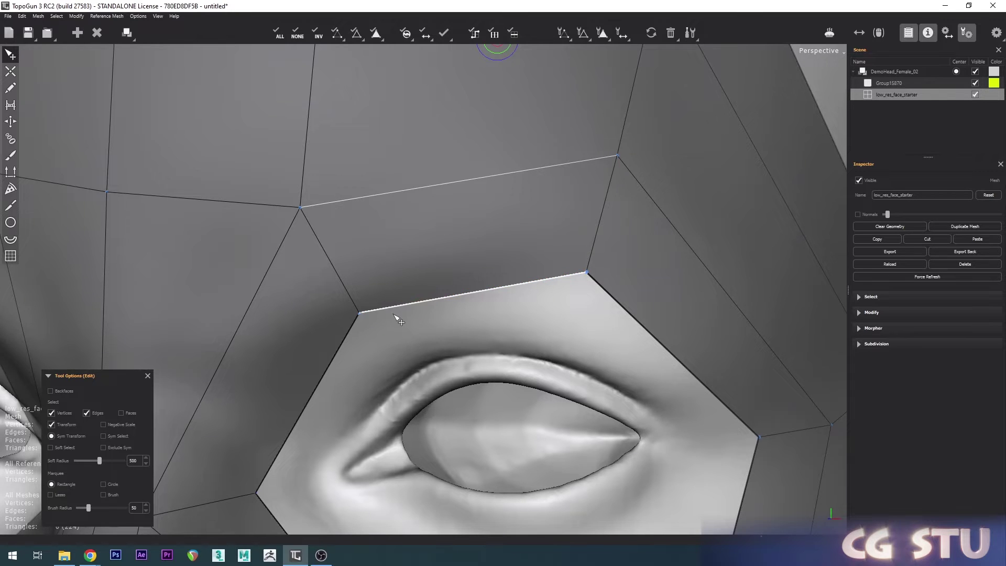
Select the border edge loop of the eye opening and extrude it inward toward the eyelids
double_click(395, 309)
scroll(438, 284, "down", 2)
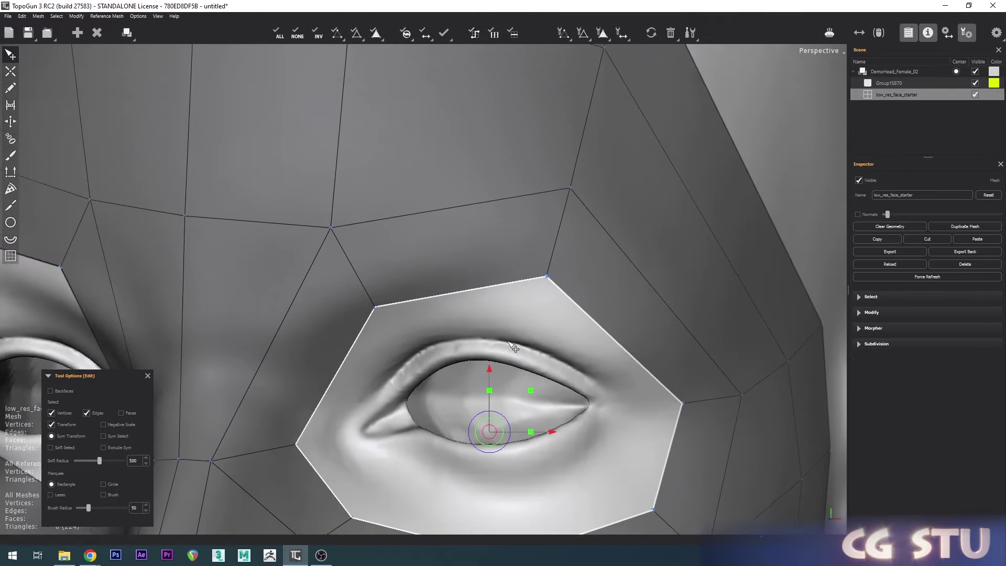
mouse_move(491, 352)
right_mouse_down("alt")
mouse_move(499, 366)
mouse_move(488, 353)
right_mouse_up("alt")
middle_click_drag(487, 353, 473, 336, "alt")
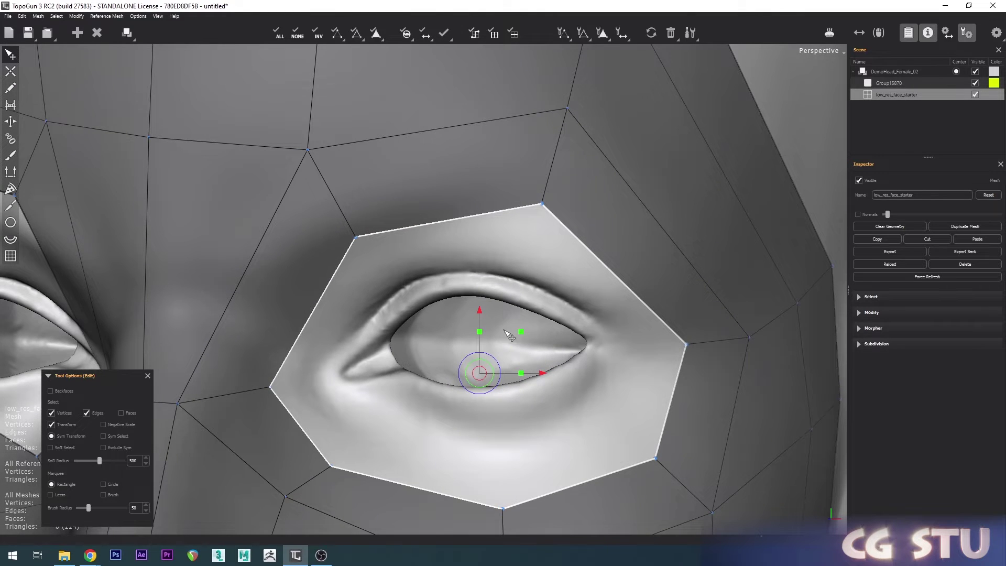
left_click(11, 174)
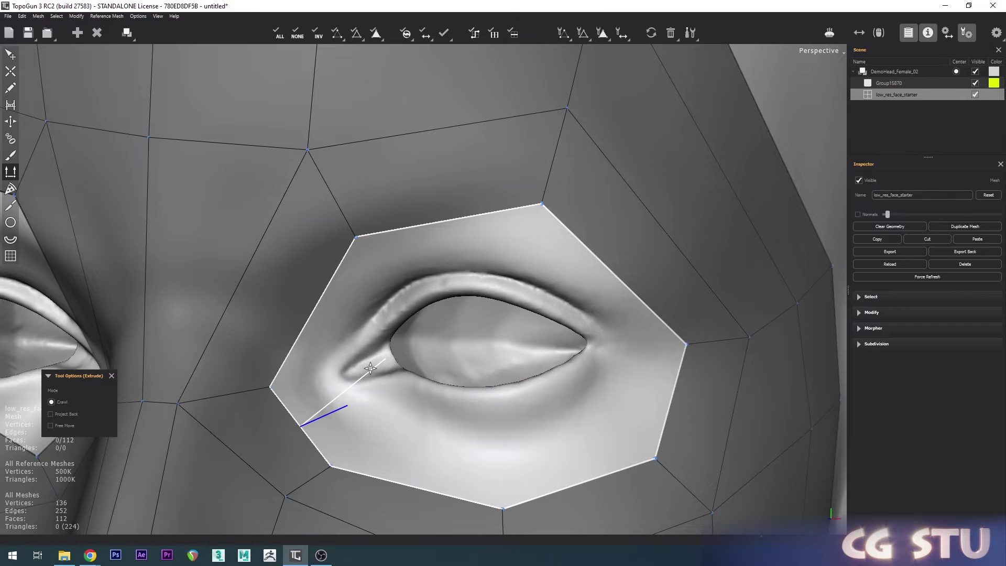
left_click_drag(370, 368, 422, 325)
scroll(421, 341, "up", 3)
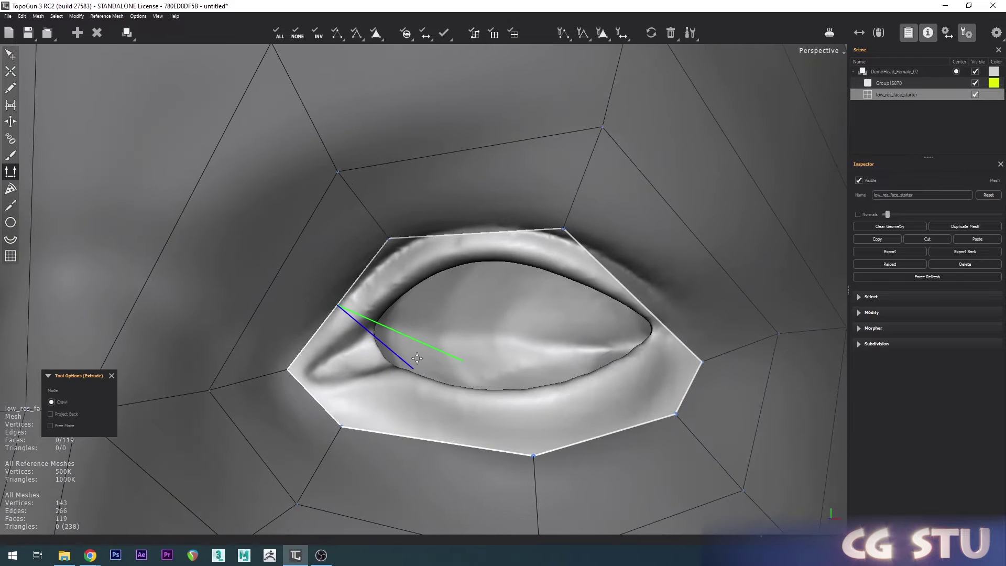
Move the vertices of the extruded eye border onto the upper and lower eyelid rims and eye corners with the brush
key("b")
left_click_drag(379, 229, 412, 265)
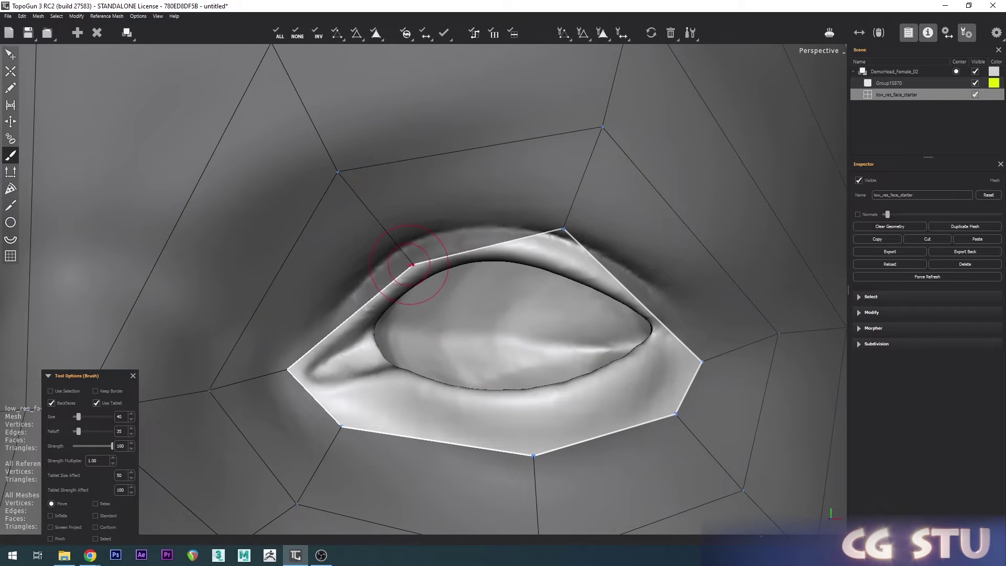
left_click_drag(564, 229, 550, 256)
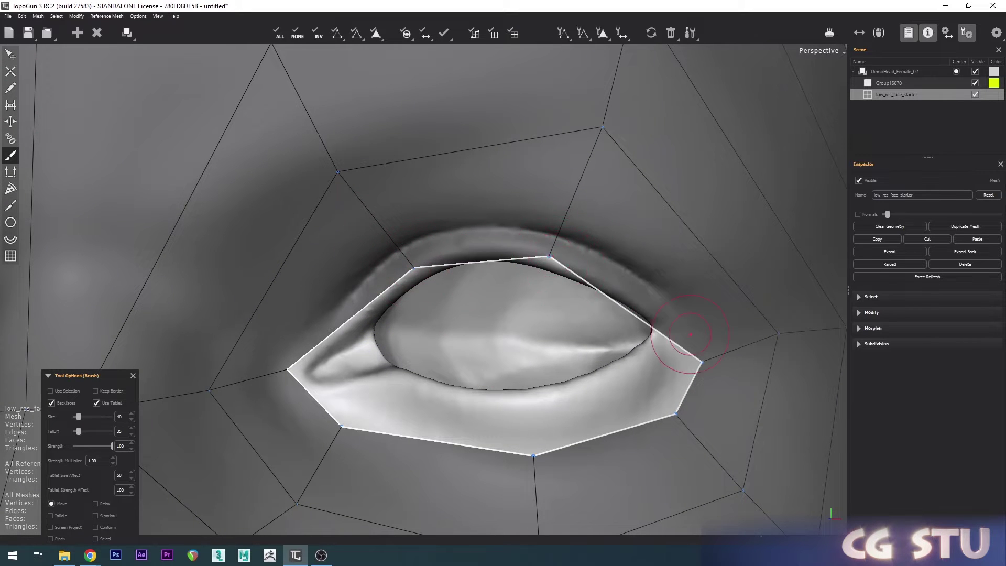
mouse_move(690, 335)
left_mouse_down()
mouse_move(681, 348)
mouse_move(652, 322)
left_mouse_up()
left_click_drag(684, 419, 616, 387)
left_click_drag(540, 461, 527, 407)
left_click_drag(335, 434, 378, 392)
left_click_drag(294, 376, 309, 386)
scroll(367, 367, "down", 3)
scroll(410, 381, "up", 3)
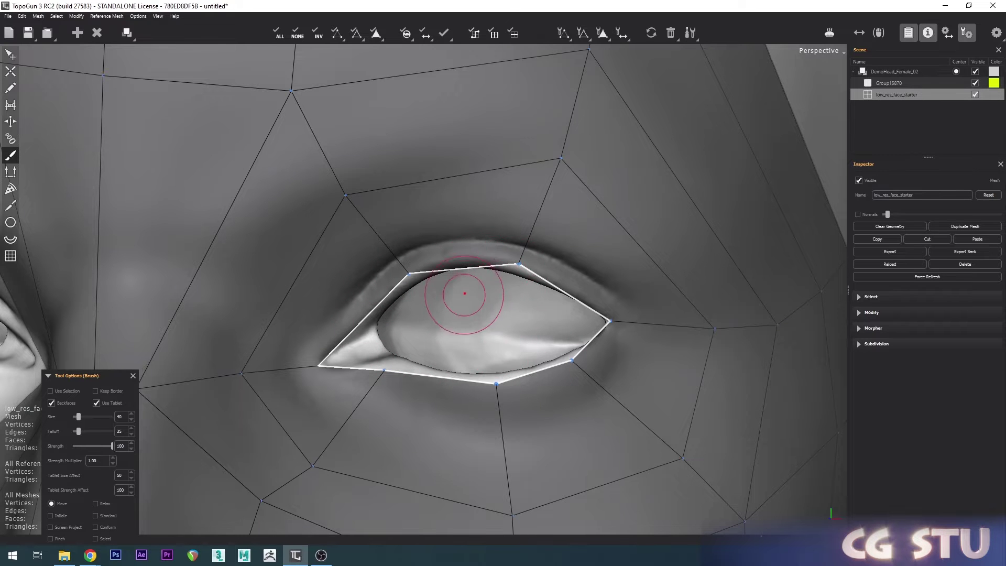
Select the border edge loop of the nostril opening with the Edit tool and extrude it inward
scroll(464, 293, "down", 4)
middle_click_drag(464, 293, 473, 215, "alt")
left_click_drag(467, 294, 464, 225, "alt")
scroll(290, 329, "up", 3)
middle_click_drag(289, 329, 413, 343, "alt")
scroll(371, 333, "up", 3)
left_click_drag(413, 343, 422, 327, "alt")
middle_click_drag(420, 348, 427, 352, "alt")
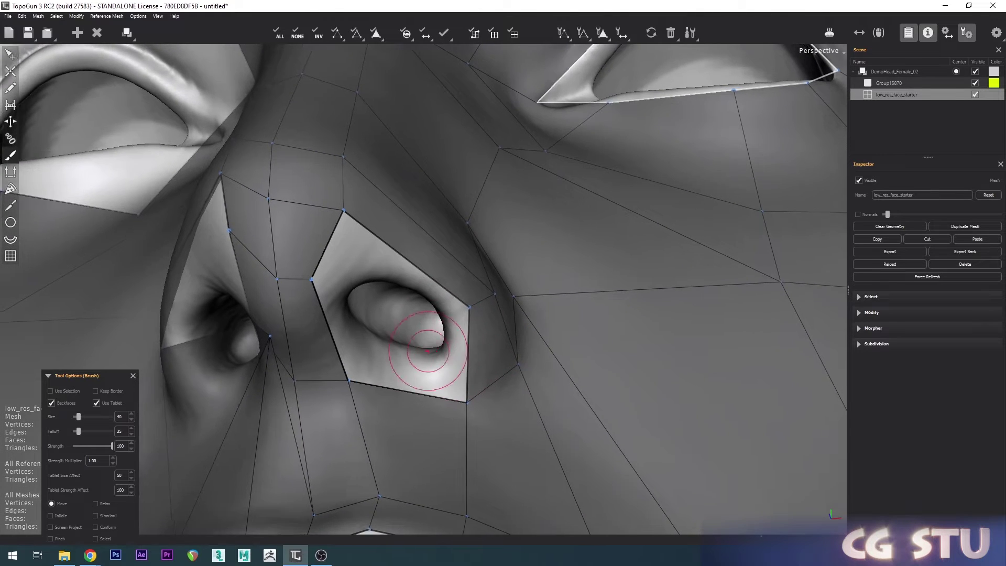
scroll(427, 352, "up", 3)
left_click(11, 55)
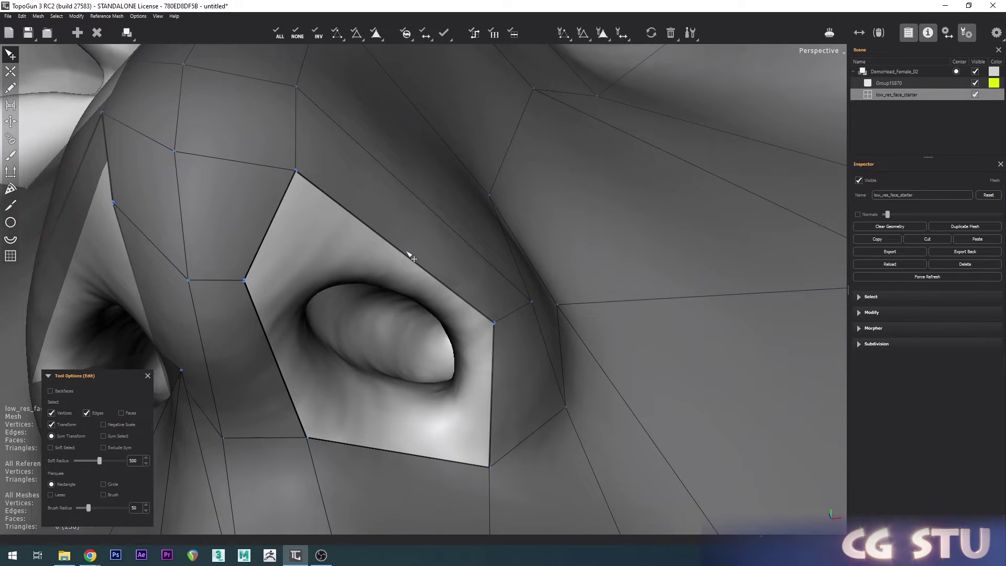
double_click(314, 185)
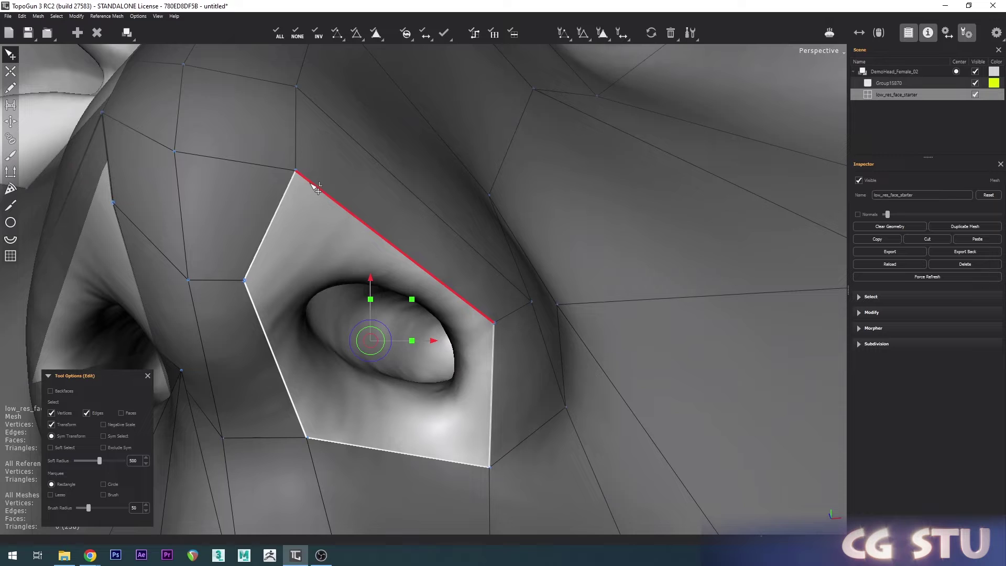
left_click(10, 172)
left_click_drag(360, 319, 402, 295)
Move the vertices of the extruded nostril border onto the rim of the nostril with the brush
key("b")
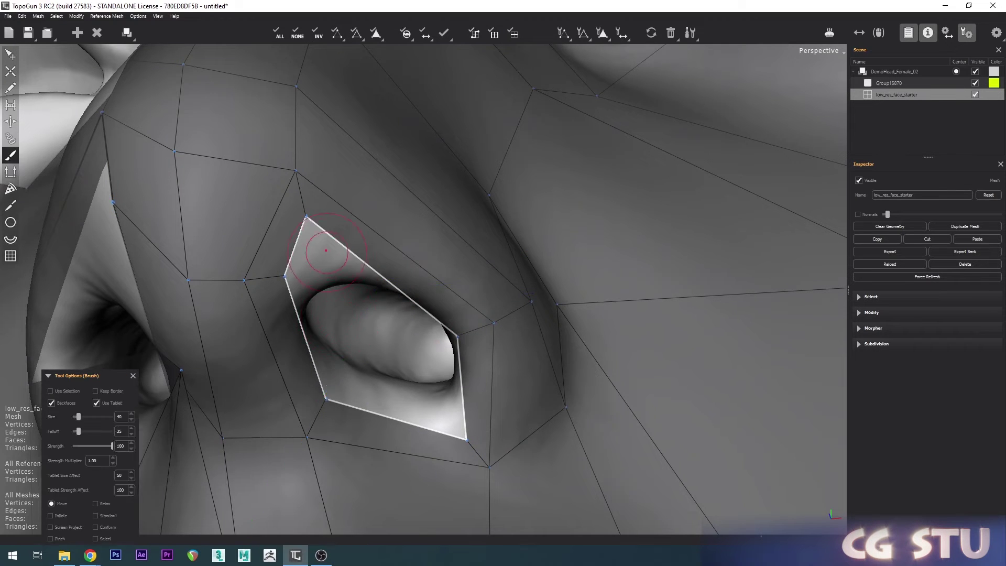
left_click_drag(317, 230, 350, 279)
left_click_drag(285, 276, 300, 311)
left_click_drag(330, 403, 337, 389)
left_click_drag(467, 440, 438, 411)
left_click_drag(458, 337, 455, 341)
Extrude the nostril border loop once more into the nostril cavity
left_click_drag(340, 279, 145, 162, "alt")
left_click(9, 172)
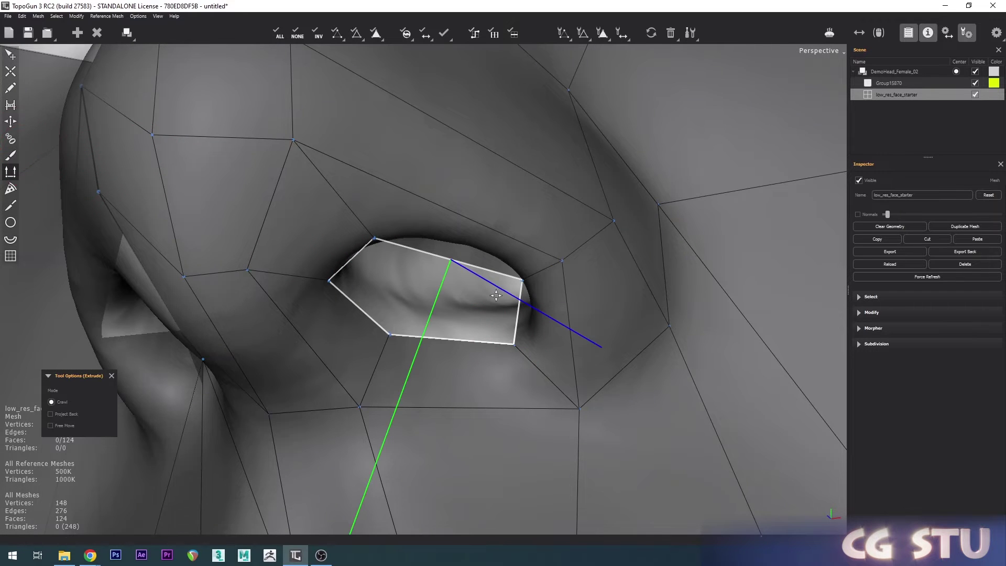
left_click_drag(430, 329, 391, 360)
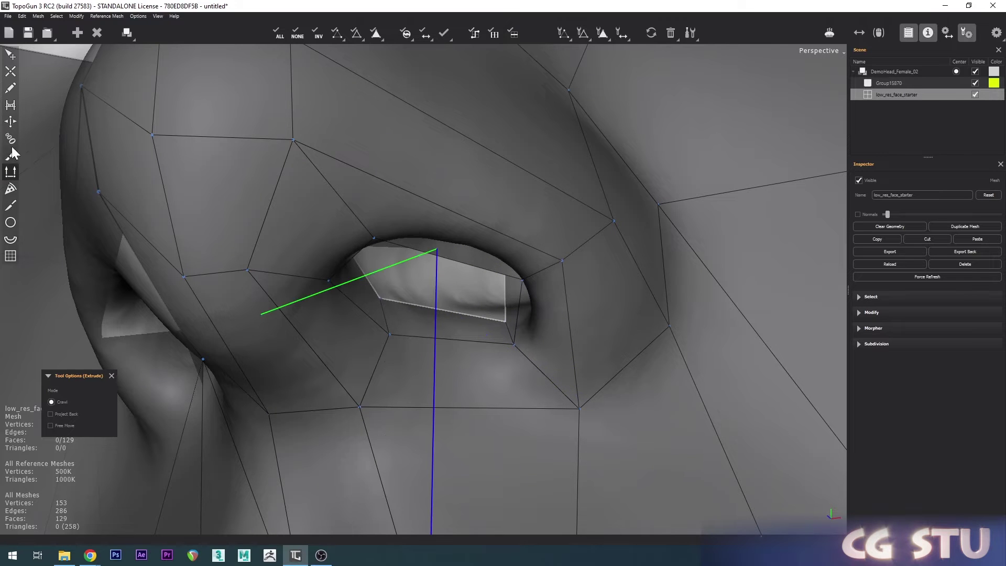
Adjust the newly extruded vertices inside the nostril with the Move brush so they follow the cavity
key("b")
left_click_drag(282, 312, 335, 286, "alt")
mouse_move(516, 303)
left_mouse_down()
mouse_move(530, 292)
mouse_move(173, 220)
mouse_move(225, 197)
mouse_move(242, 238)
left_mouse_up()
middle_click_drag(242, 238, 446, 261, "alt")
left_click_drag(446, 261, 246, 231, "alt")
mouse_move(236, 222)
left_mouse_down()
mouse_move(274, 238)
mouse_move(263, 237)
left_mouse_up()
mouse_move(268, 252)
left_mouse_down()
mouse_move(294, 263)
mouse_move(472, 236)
left_mouse_up()
right_click_drag(619, 262, 541, 294, "alt")
left_click_drag(617, 276, 99, 95, "alt")
Select the border edge loop of the mouth opening and extrude it inward over the lips
key("q")
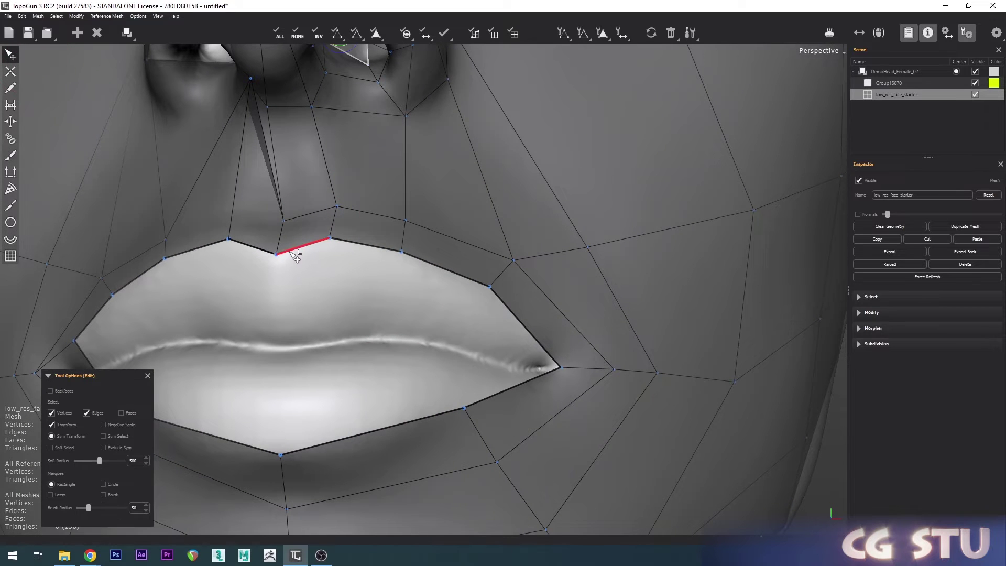
double_click(292, 257)
left_click(11, 173)
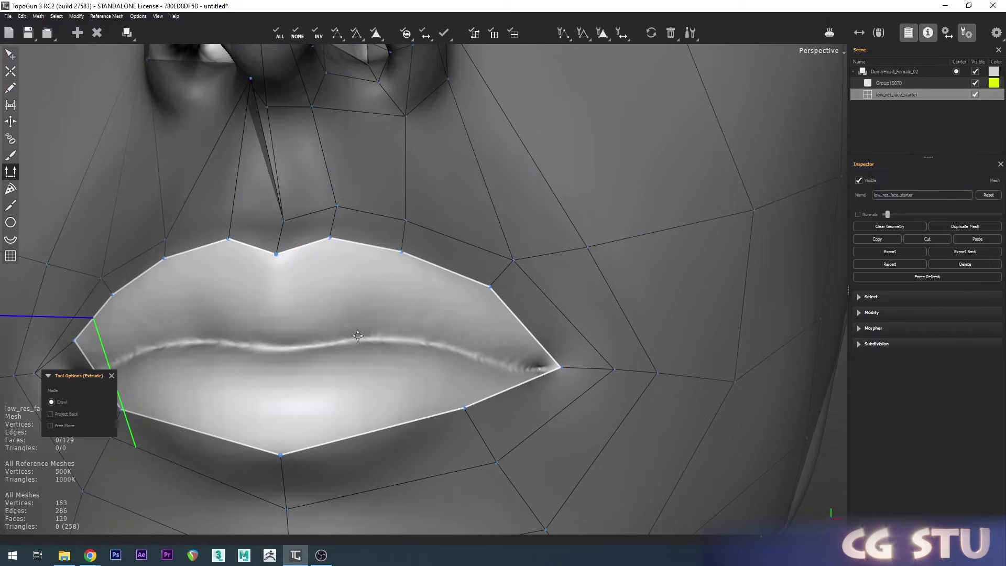
left_click_drag(99, 335, 119, 313)
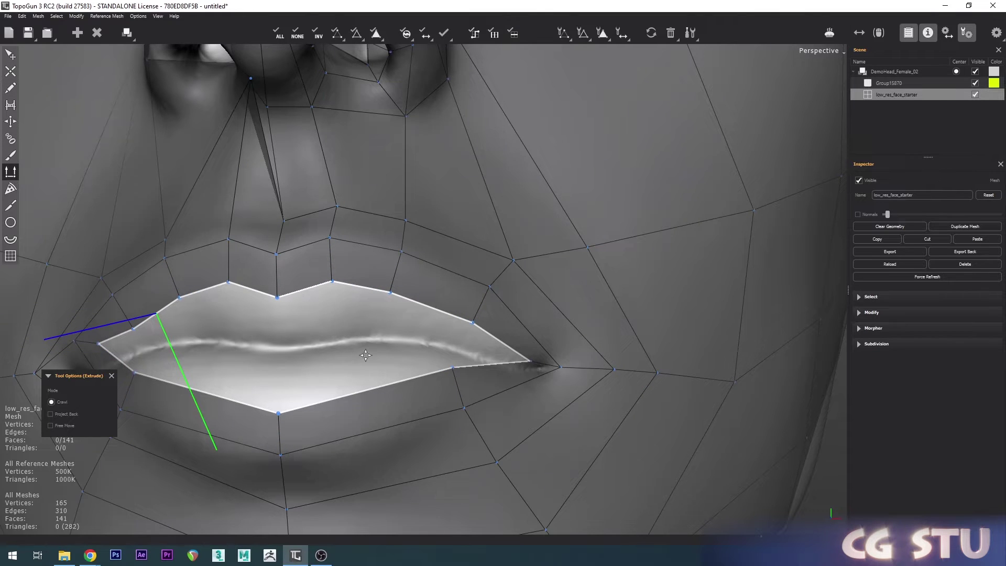
Move the extruded mouth border vertices of the upper and lower lip onto the lip contact line with the brush
key("b")
right_click_drag(383, 321, 445, 321, "alt")
middle_click_drag(246, 303, 367, 280, "alt")
mouse_move(352, 280)
left_mouse_down("alt")
mouse_move(395, 281)
mouse_move(393, 263)
mouse_move(392, 309)
left_mouse_up("alt")
left_click_drag(388, 434, 388, 357)
left_click_drag(473, 234, 471, 299)
left_click_drag(558, 253, 556, 303)
left_click_drag(665, 295, 646, 316)
left_click_drag(644, 370, 628, 352)
middle_click_drag(805, 370, 724, 373, "alt")
left_click_drag(306, 360, 307, 353)
left_click_drag(307, 311, 307, 321)
left_click_drag(389, 302, 386, 320)
left_click_drag(472, 304, 471, 321)
In the Front view, enable backface selection and delete the half of the face mesh with the unextended eye opening
mouse_move(631, 223)
right_mouse_down("alt")
mouse_move(433, 292)
mouse_move(469, 310)
right_mouse_up("alt")
middle_click_drag(469, 309, 471, 341, "alt")
right_click_drag(471, 341, 432, 309, "alt")
left_click_drag(432, 309, 440, 309, "alt")
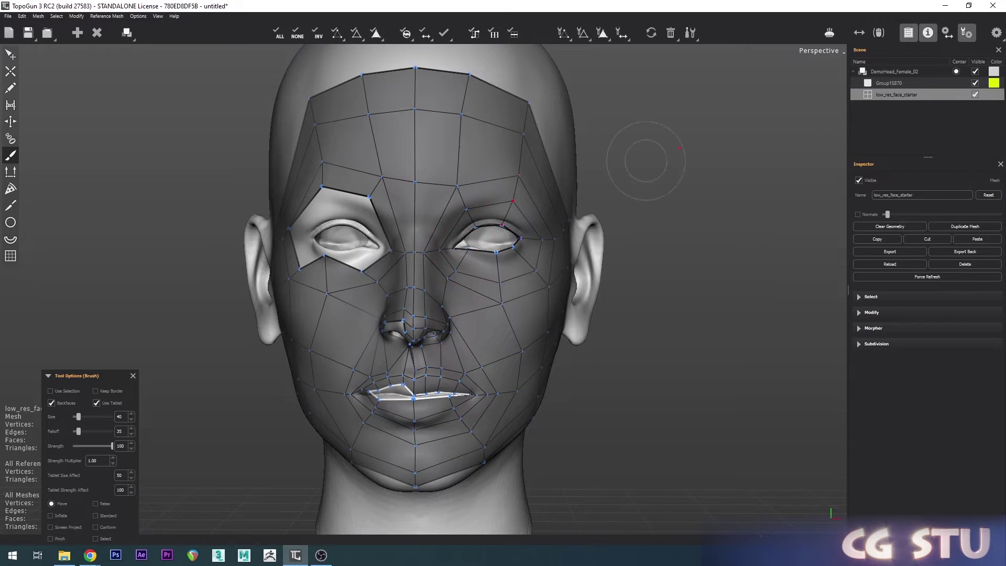
left_click(817, 50)
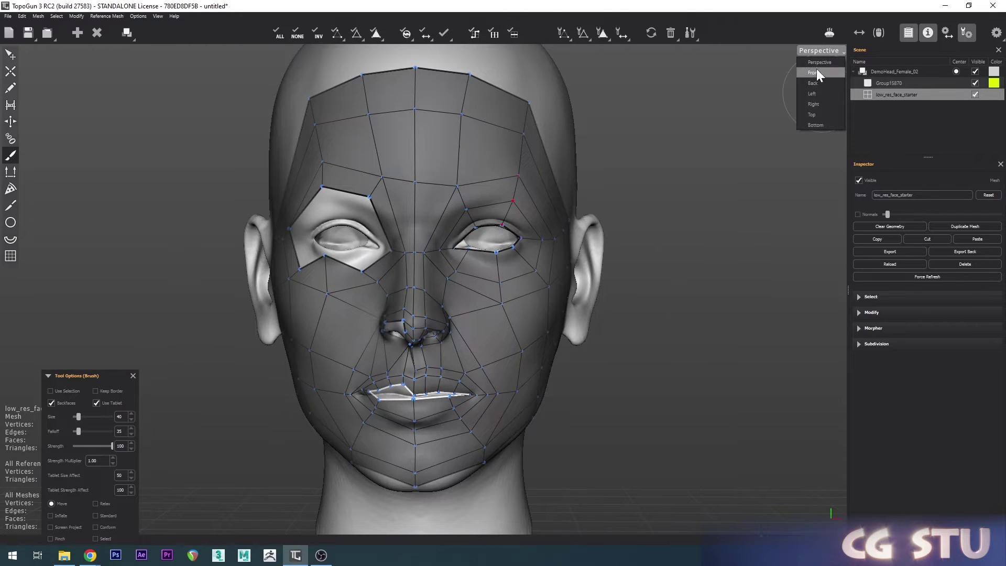
left_click(816, 71)
right_click_drag(576, 157, 306, 131, "alt")
key("q")
left_click_drag(249, 105, 398, 357)
left_click(245, 285)
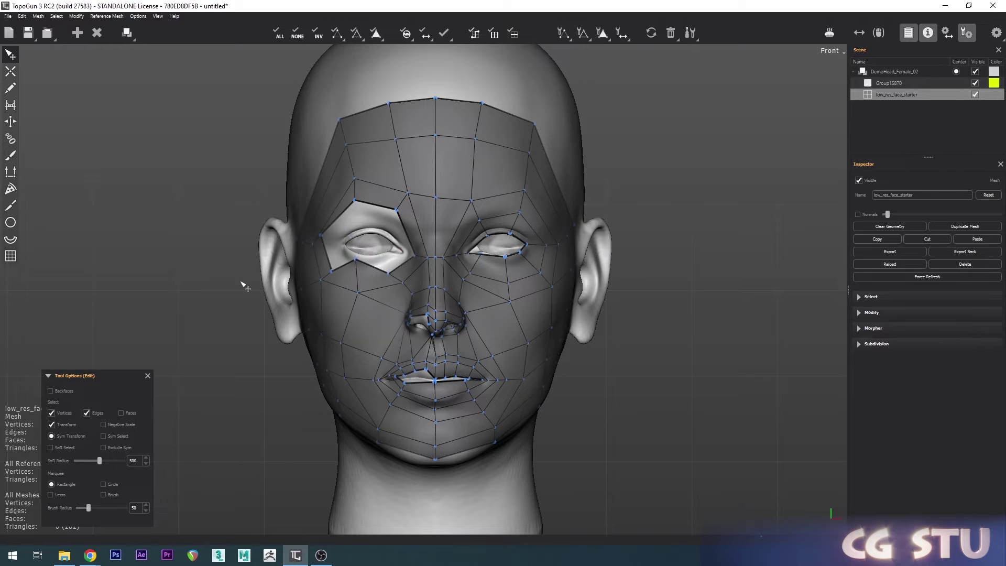
left_click(51, 391)
left_click_drag(245, 77, 436, 487)
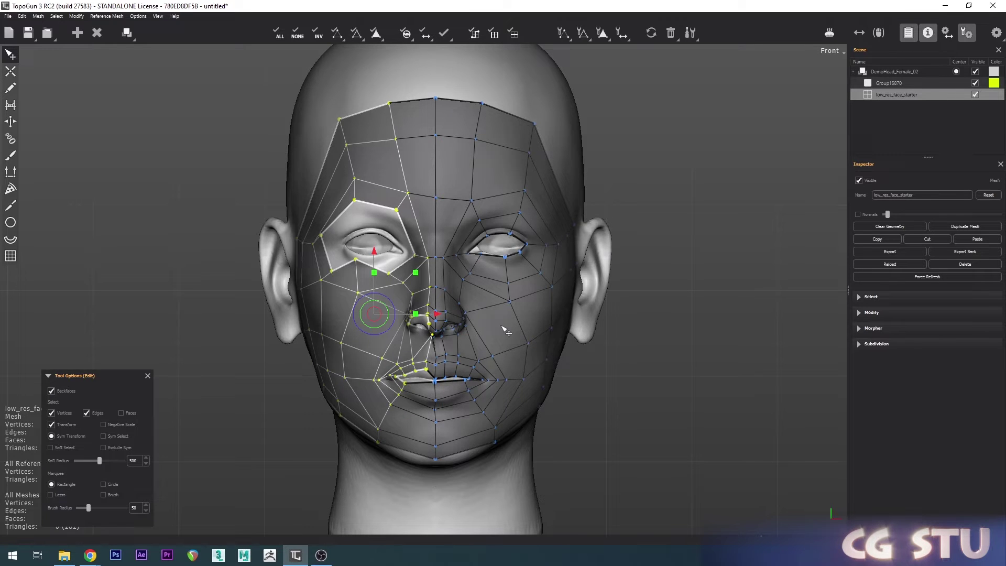
key("Delete")
Select the vertices along the open centre border of the half face and align them to the symmetry plane with Zero Snap
scroll(471, 294, "up", 10)
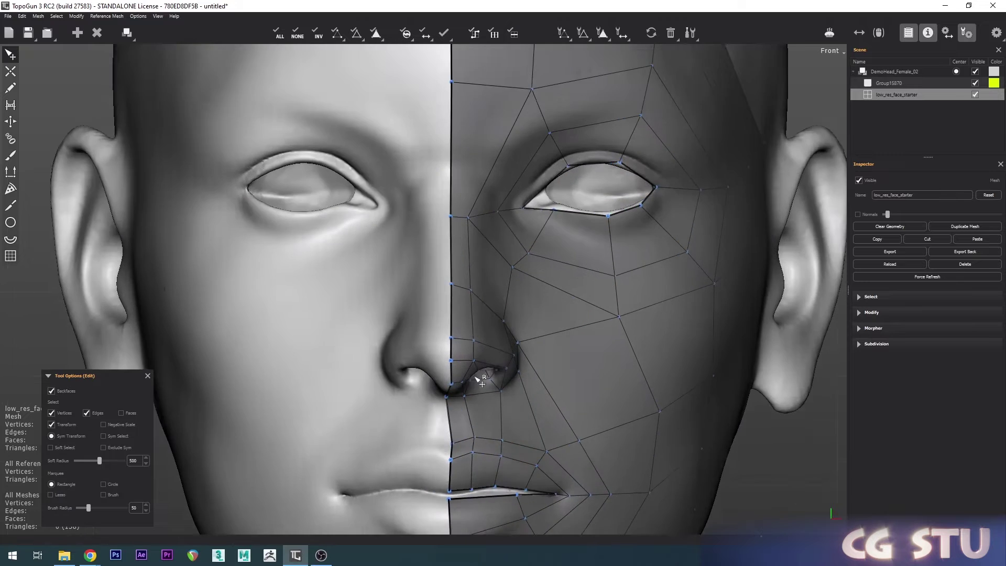
scroll(440, 257, "up", 3)
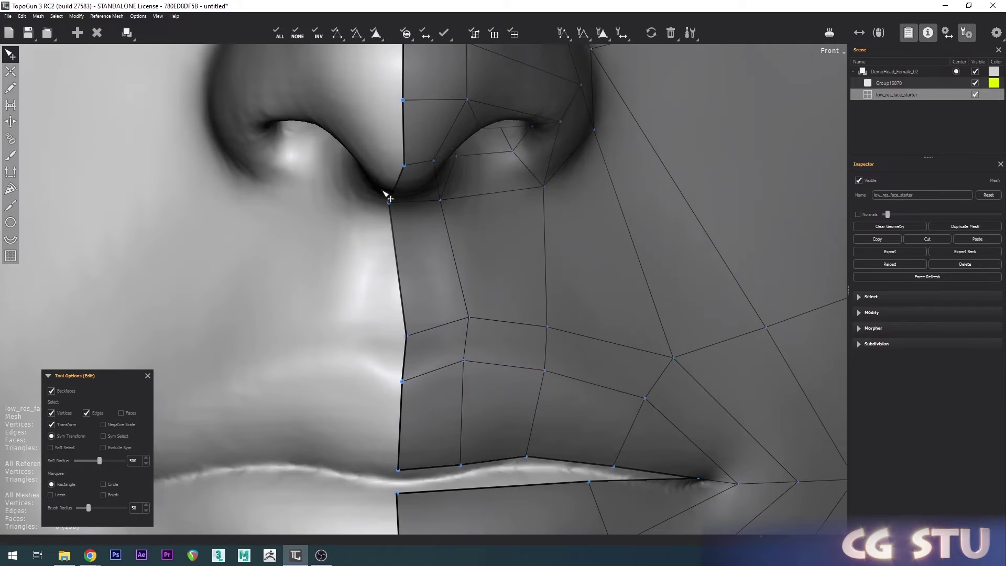
scroll(443, 361, "down", 10)
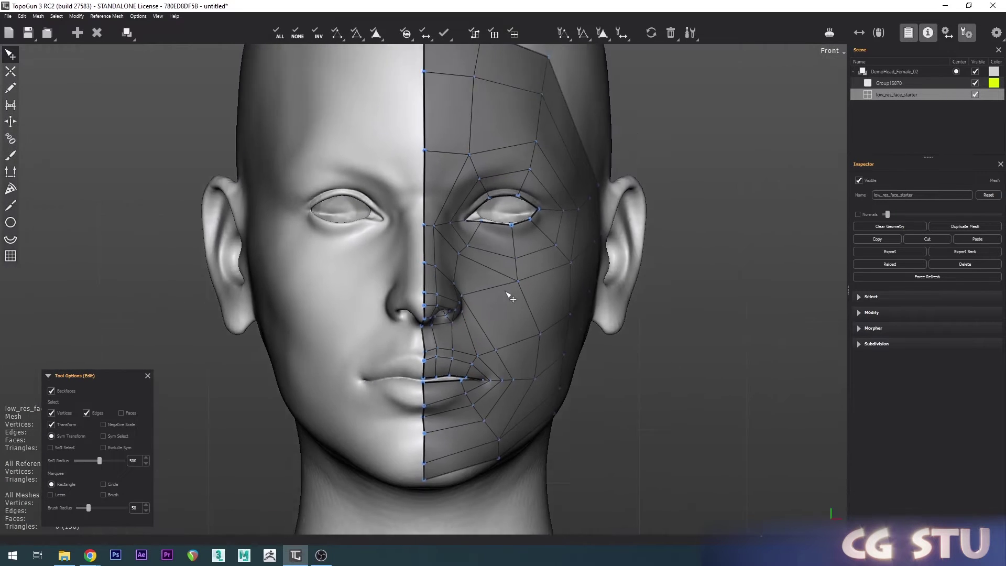
scroll(448, 362, "up", 3)
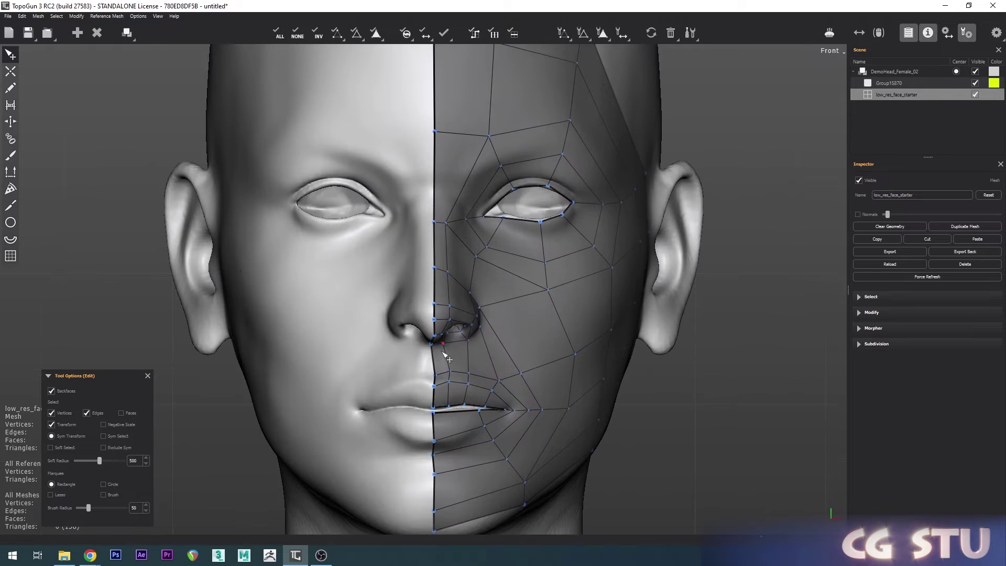
scroll(437, 346, "down", 5)
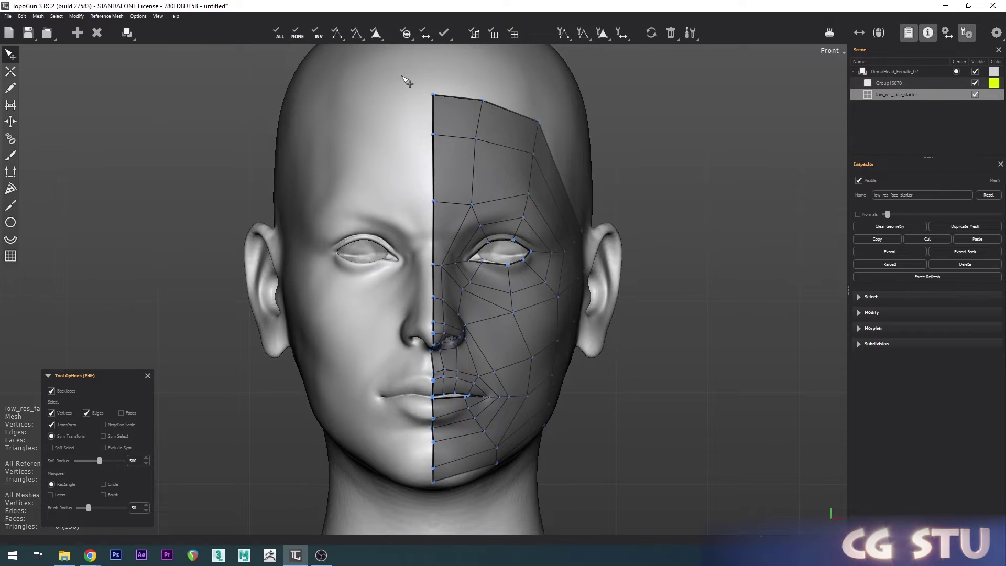
left_click_drag(401, 77, 441, 502)
scroll(473, 358, "up", 5)
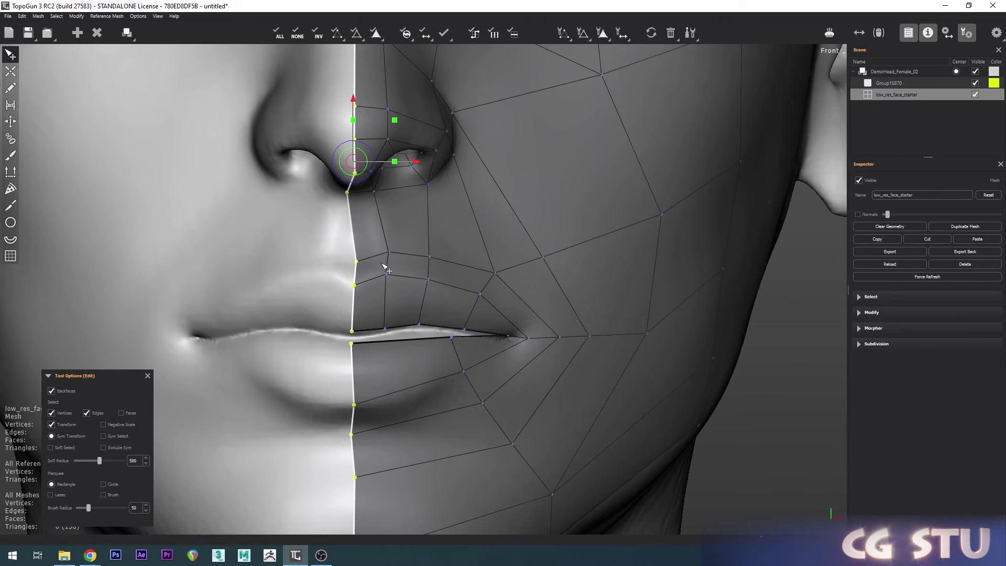
scroll(387, 269, "down", 5)
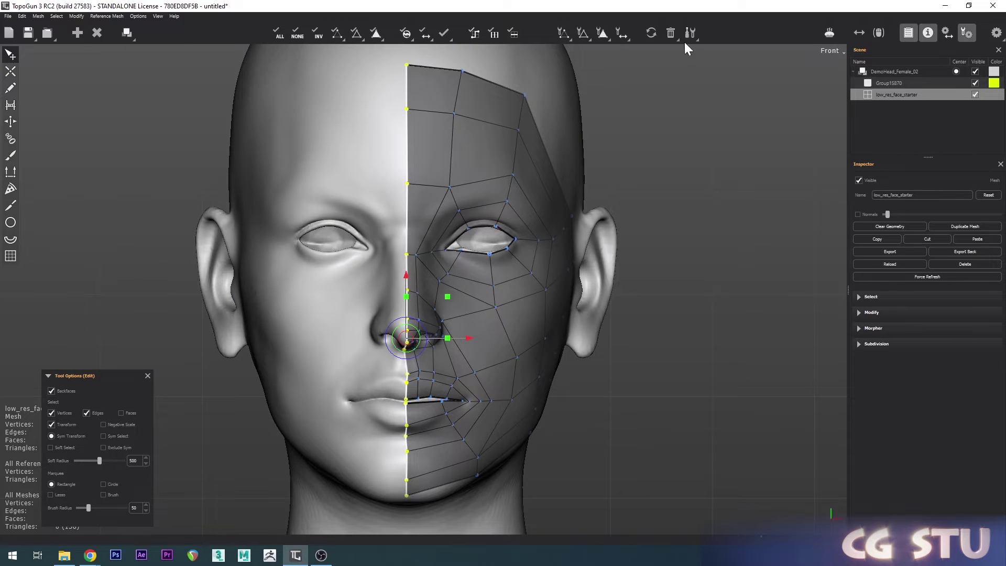
left_click(621, 33)
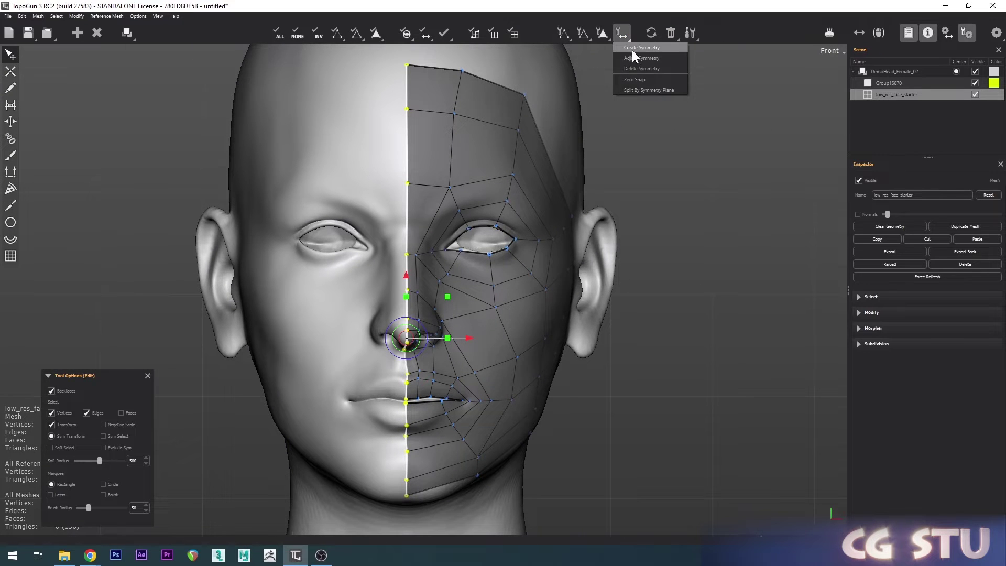
left_click(661, 79)
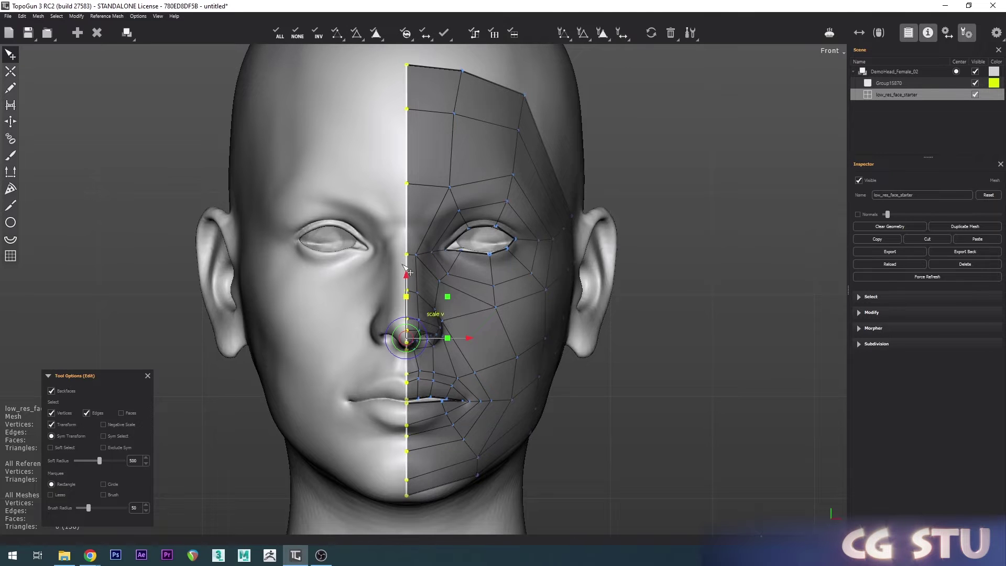
Return to the Perspective view, select the edge ring from the upper eyelid to the forehead border, and insert a loop with Connect Edges
scroll(411, 313, "up", 3)
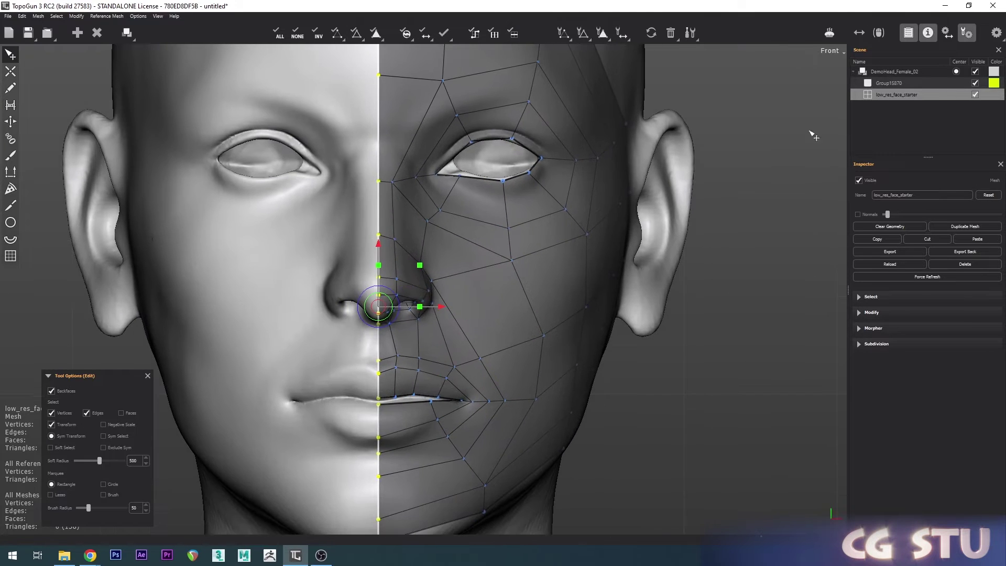
left_click(828, 50)
left_click(840, 62)
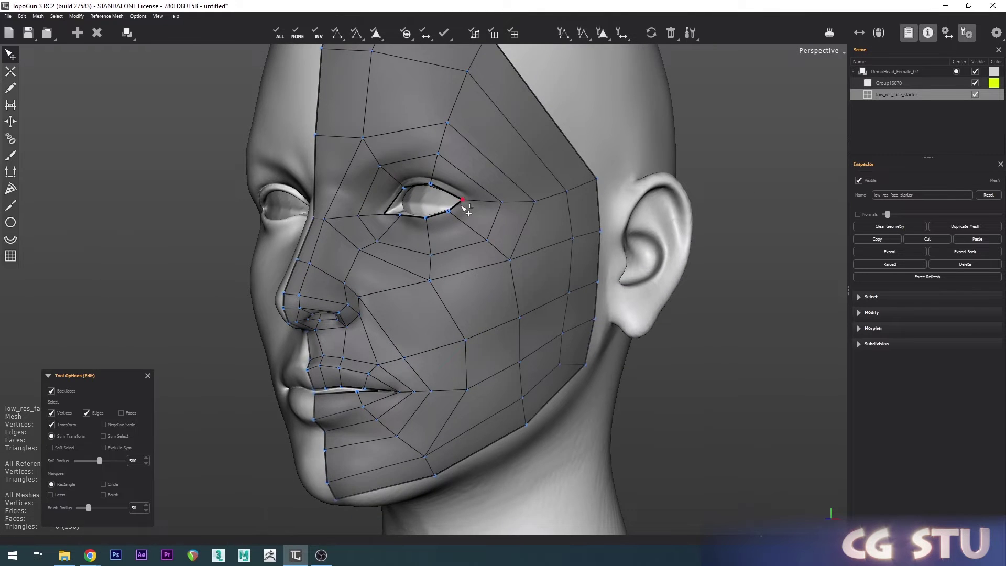
middle_click_drag(466, 210, 412, 275)
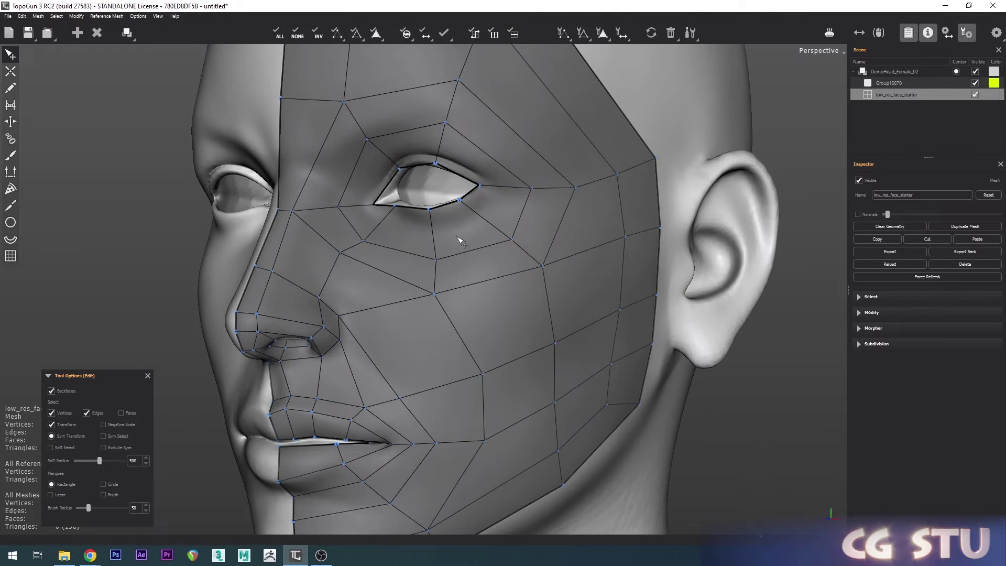
scroll(465, 230, "down", 3)
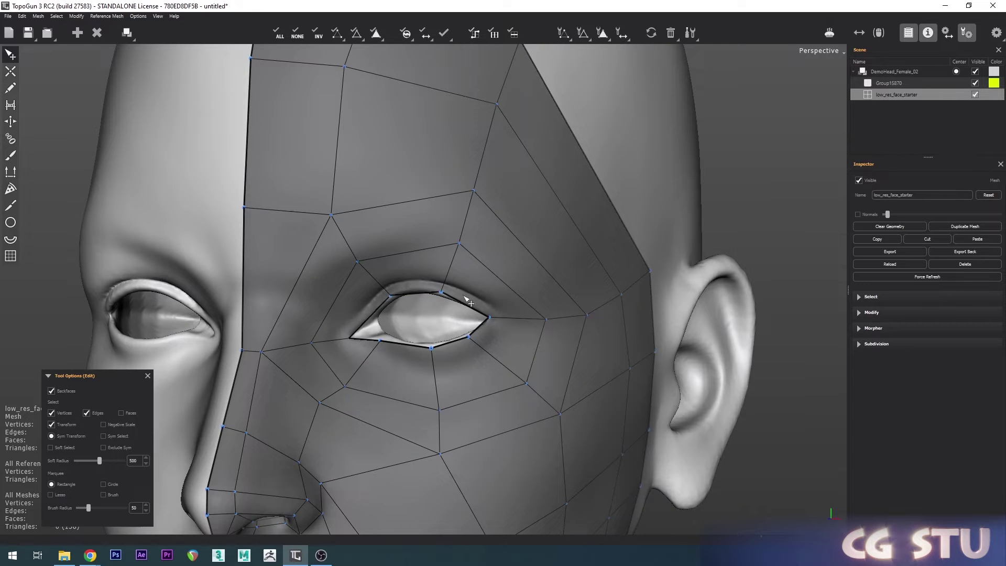
scroll(466, 300, "up", 3)
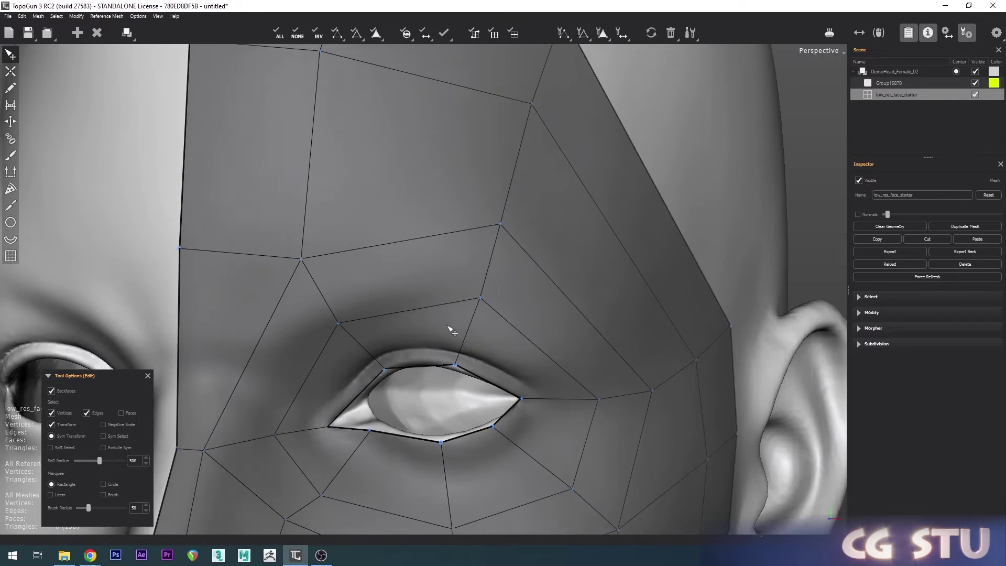
double_click(403, 254)
scroll(404, 252, "down", 3)
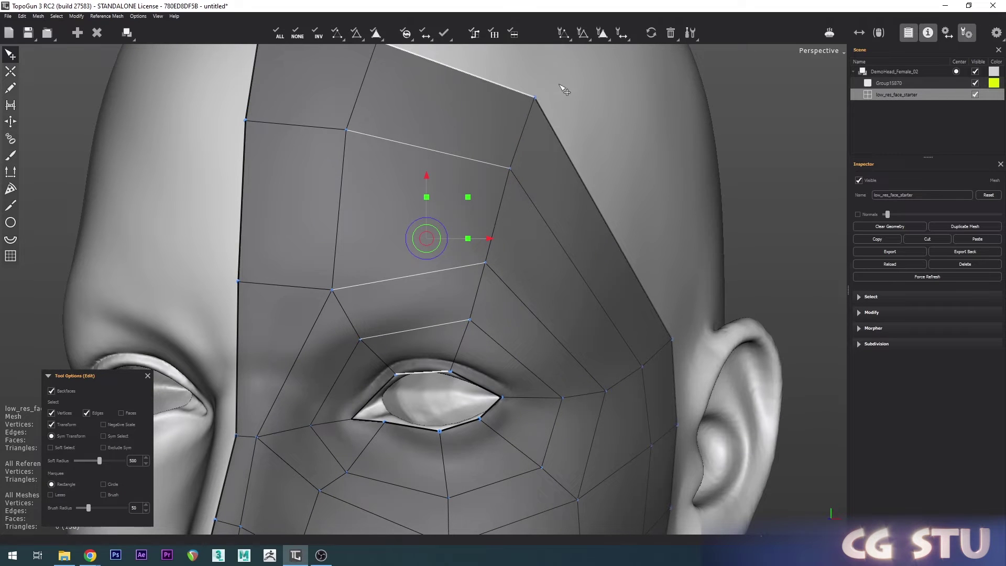
left_click(586, 36)
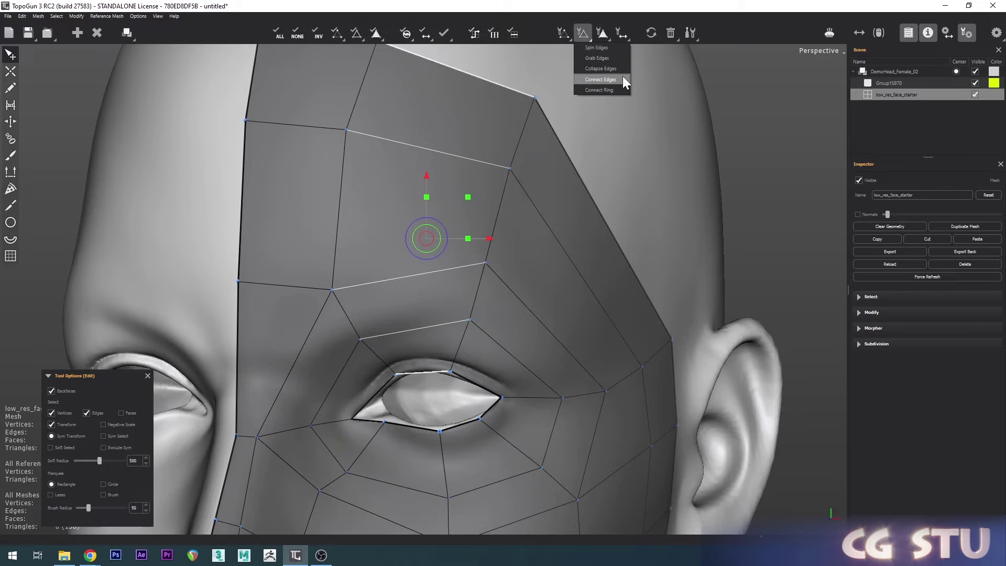
left_click(600, 79)
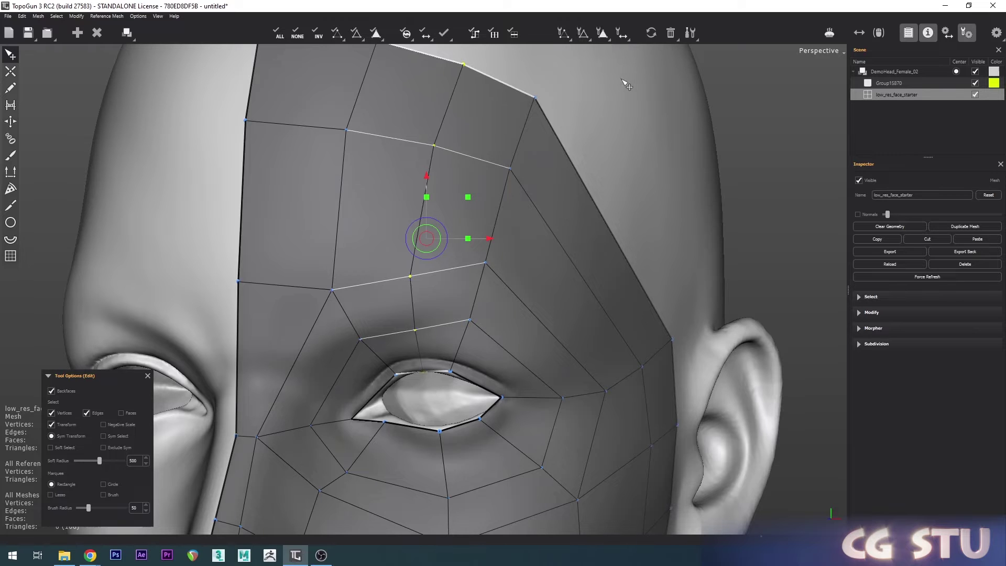
Move the new loop's end vertex on the eye border up onto the upper eyelid rim
middle_click_drag(472, 352, 473, 294, "alt")
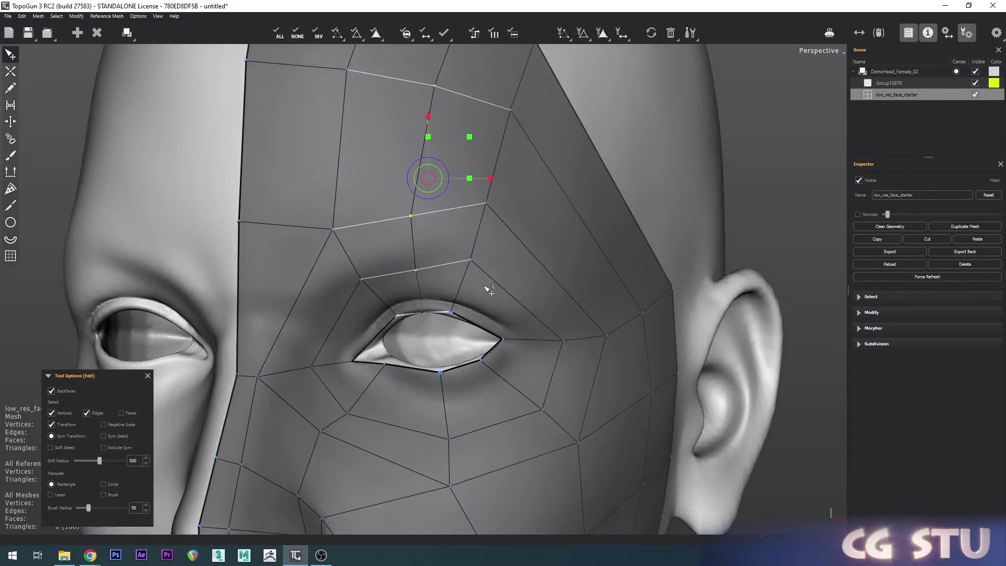
right_click_drag(474, 294, 465, 331, "alt")
left_click(435, 341)
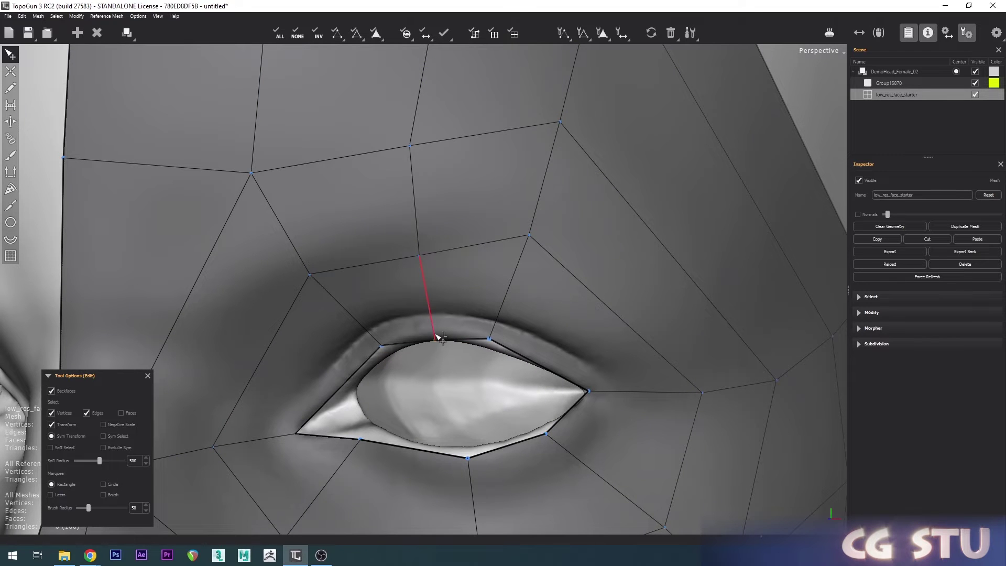
left_click_drag(434, 341, 436, 337)
Select the edge ring from the outer upper eyelid to the temple border and connect it with a new edge loop
right_click_drag(410, 217, 516, 309, "alt")
middle_click_drag(517, 309, 490, 335, "alt")
right_click_drag(490, 335, 480, 332, "alt")
middle_click_drag(480, 332, 477, 324, "alt")
left_click(584, 35)
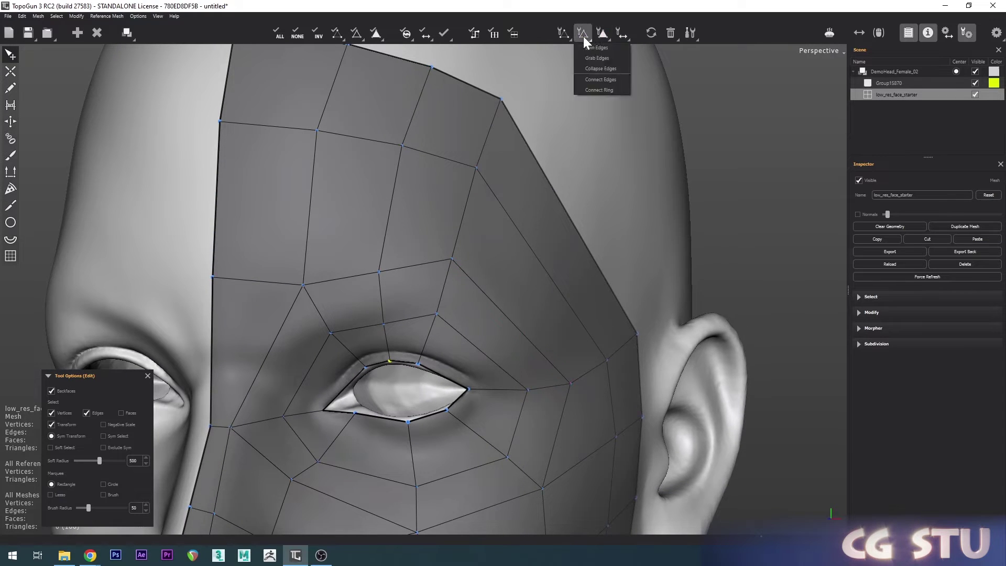
left_click(567, 10)
left_click(509, 321)
key("r")
key("c")
scroll(505, 337, "down", 2)
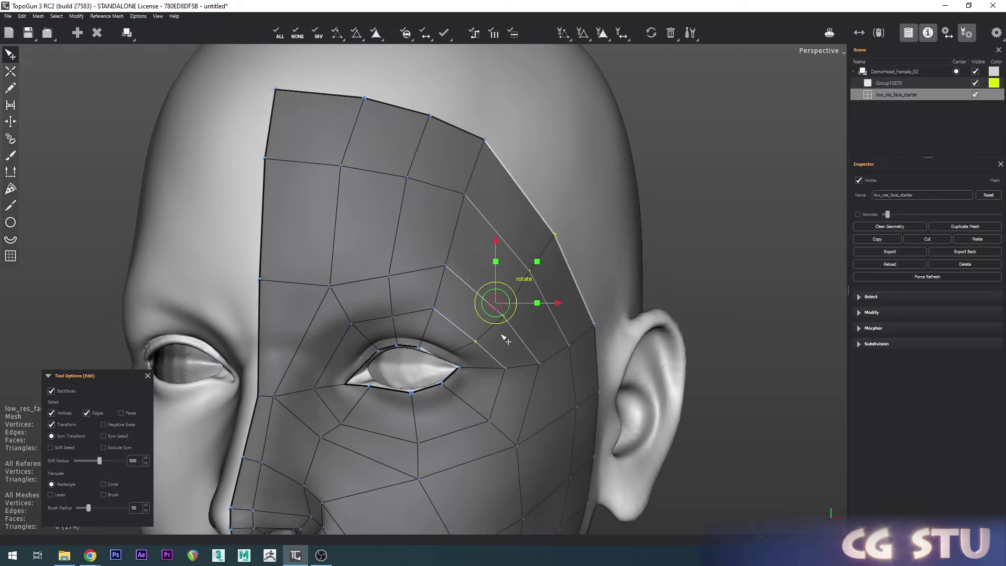
scroll(477, 348, "up", 3)
left_click_drag(476, 348, 477, 333, "alt")
middle_click_drag(500, 334, 506, 352, "alt")
right_click_drag(529, 353, 509, 344, "alt")
left_click_drag(508, 344, 511, 339, "alt")
scroll(513, 344, "up", 2)
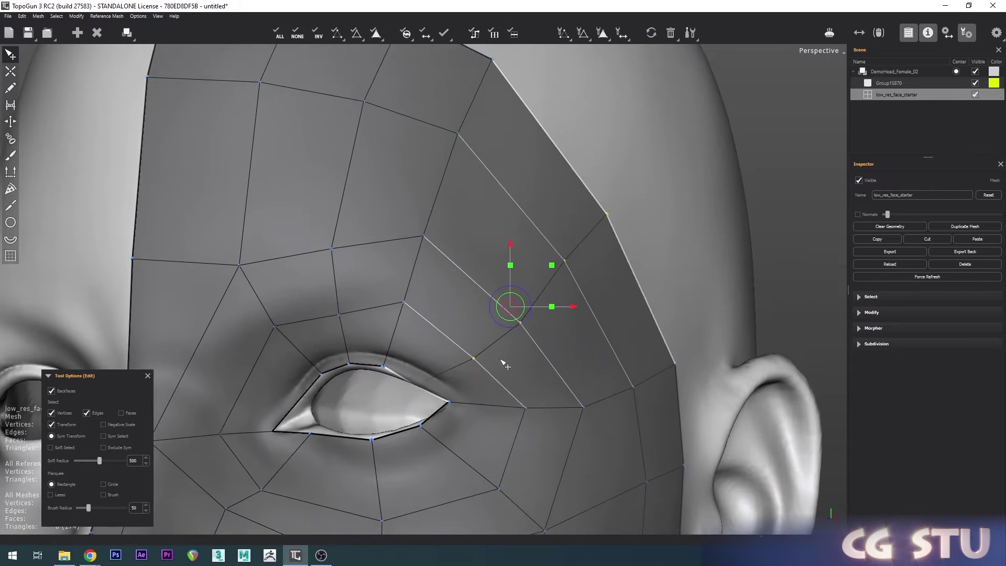
Try adding more edge loops across the selected edge ring between the outer upper eyelid and the temple border
middle_click_drag(525, 335, 525, 340, "alt")
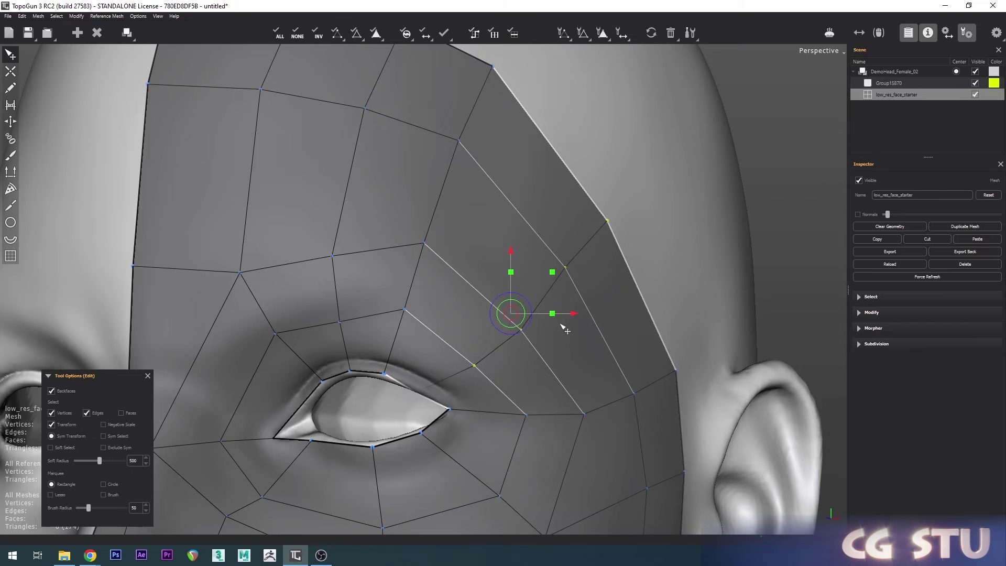
key("s")
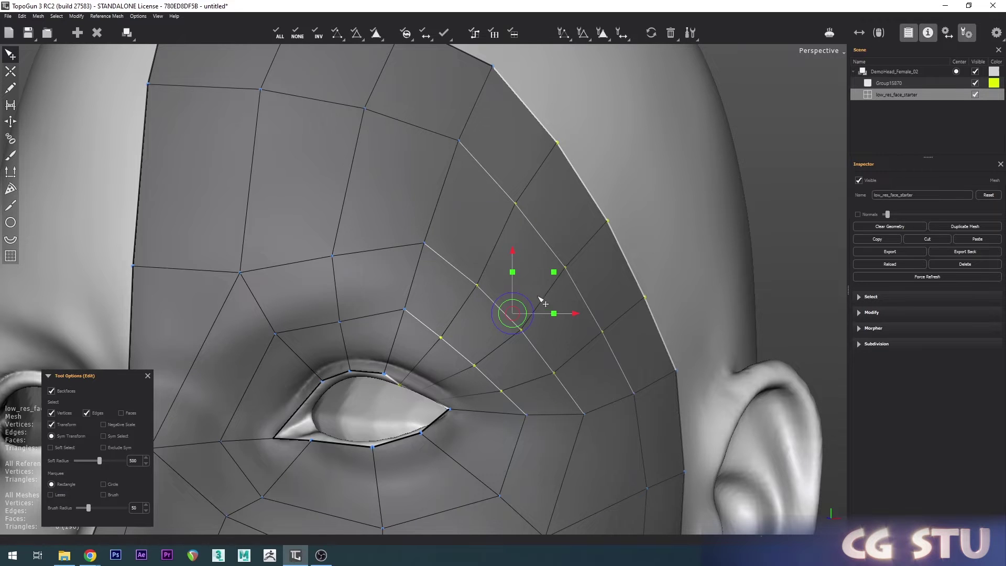
scroll(504, 352, "up", 5)
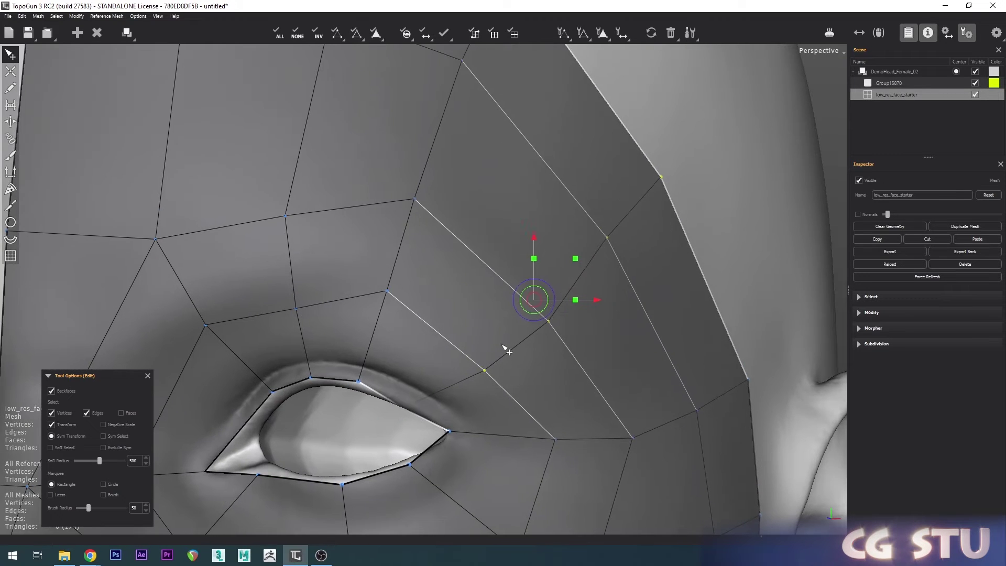
left_click(502, 345)
middle_click_drag(371, 260, 403, 273, "alt")
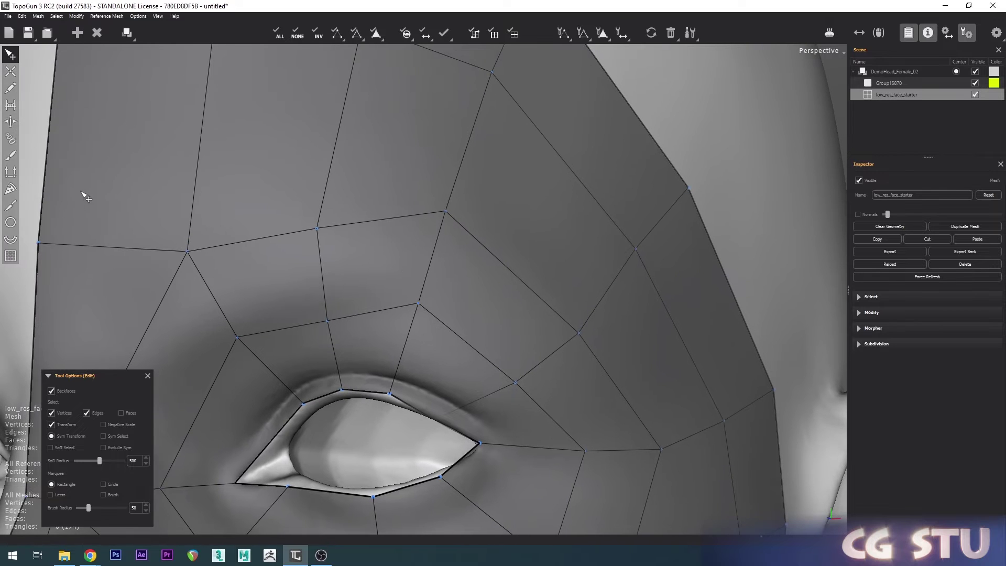
Slide the new edge loop above the outer eye upward toward the forehead with the Slide tool
left_click(11, 121)
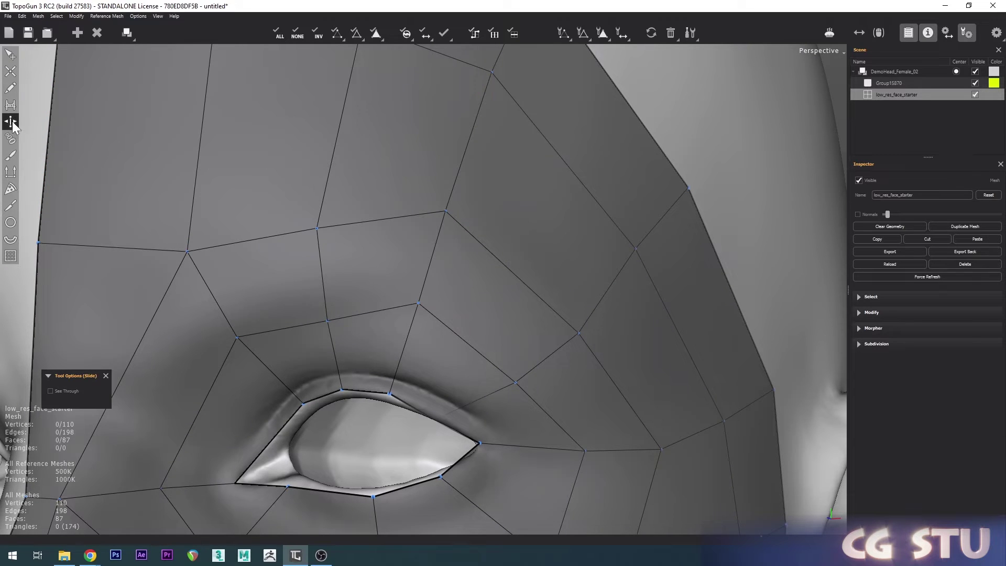
left_click(573, 338)
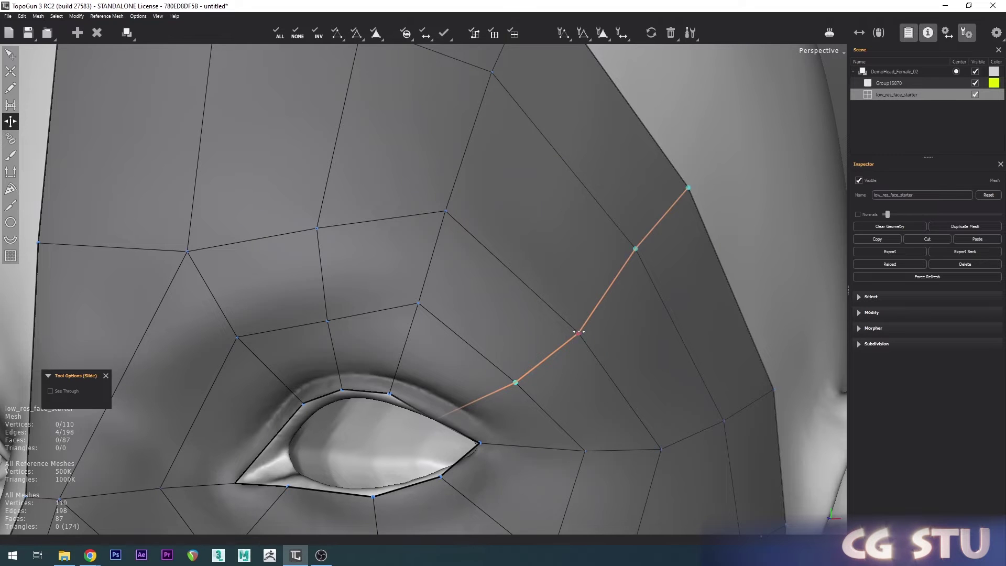
left_click_drag(579, 332, 545, 297)
middle_click_drag(566, 397, 545, 382, "alt")
Select the edge ring between the slid loop and the outer eye corner and connect it with a new edge loop
left_click(10, 54)
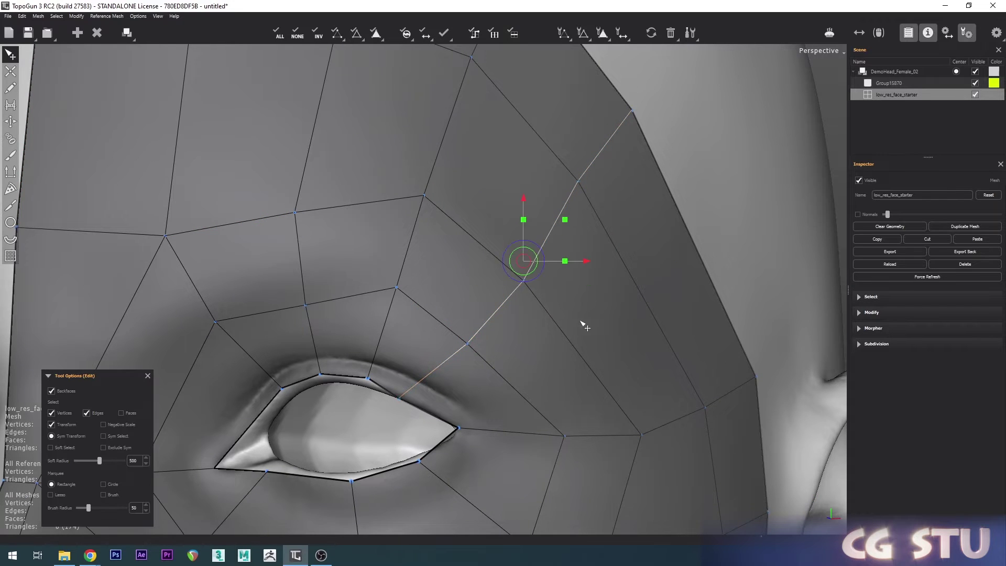
double_click(572, 343)
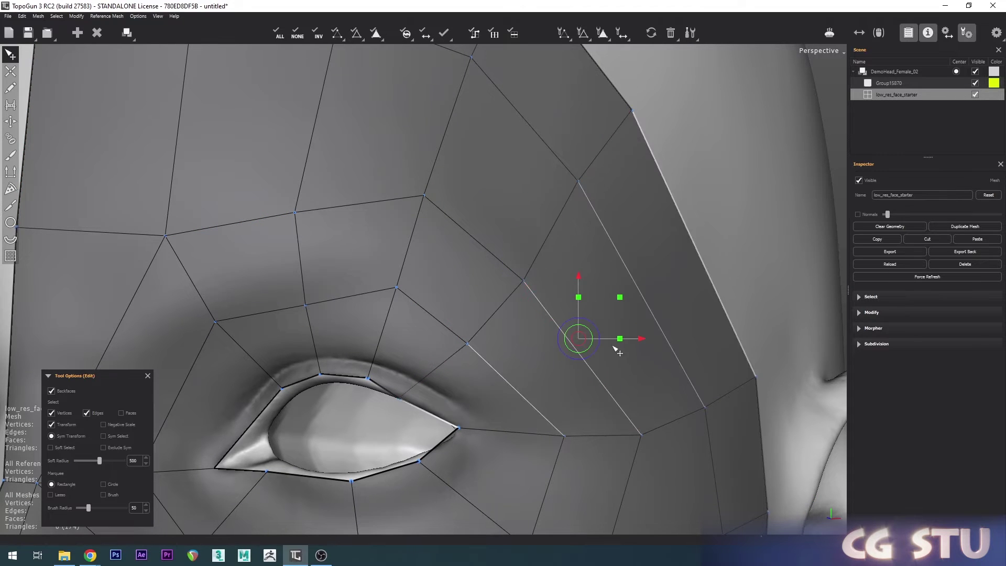
key("c")
Move the new loop's end vertex onto the outer upper eyelid rim and even out the neighbouring lid vertex
right_click_drag(651, 294, 548, 356, "alt")
middle_click_drag(548, 356, 558, 344, "alt")
right_click_drag(557, 343, 498, 352, "alt")
left_click_drag(498, 351, 484, 329, "alt")
scroll(513, 356, "up", 4)
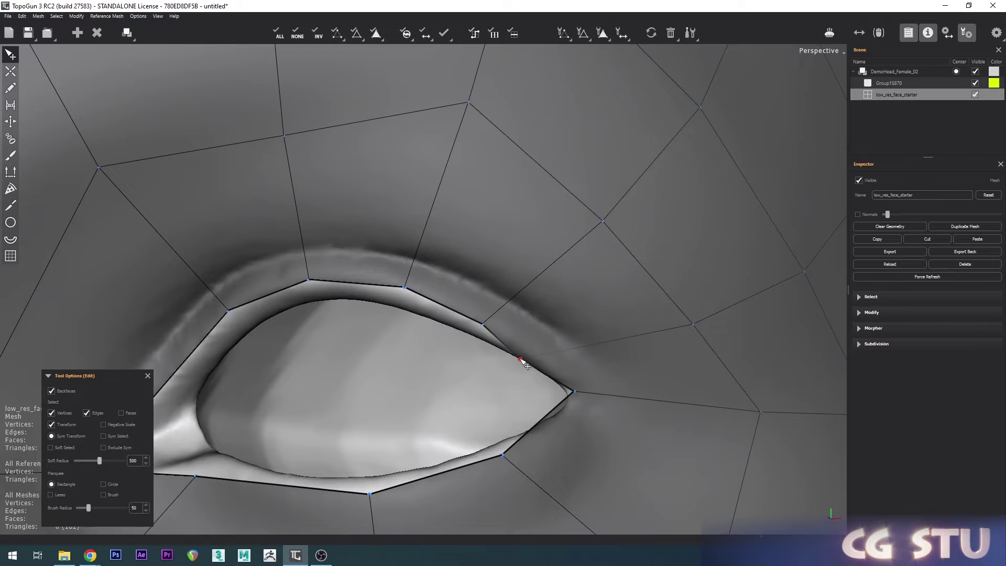
left_click_drag(520, 359, 532, 353)
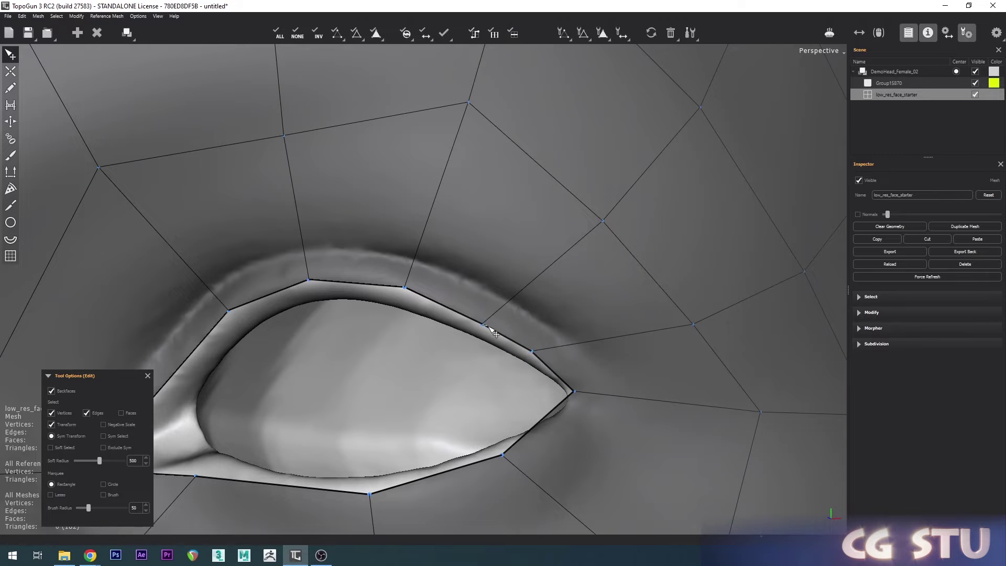
left_click_drag(405, 287, 397, 286)
Inspect the edge flow around the eye and across the whole half face
scroll(481, 330, "down", 5)
scroll(442, 389, "up", 2)
middle_click_drag(480, 330, 416, 397, "alt")
scroll(461, 382, "down", 2)
scroll(440, 387, "down", 3)
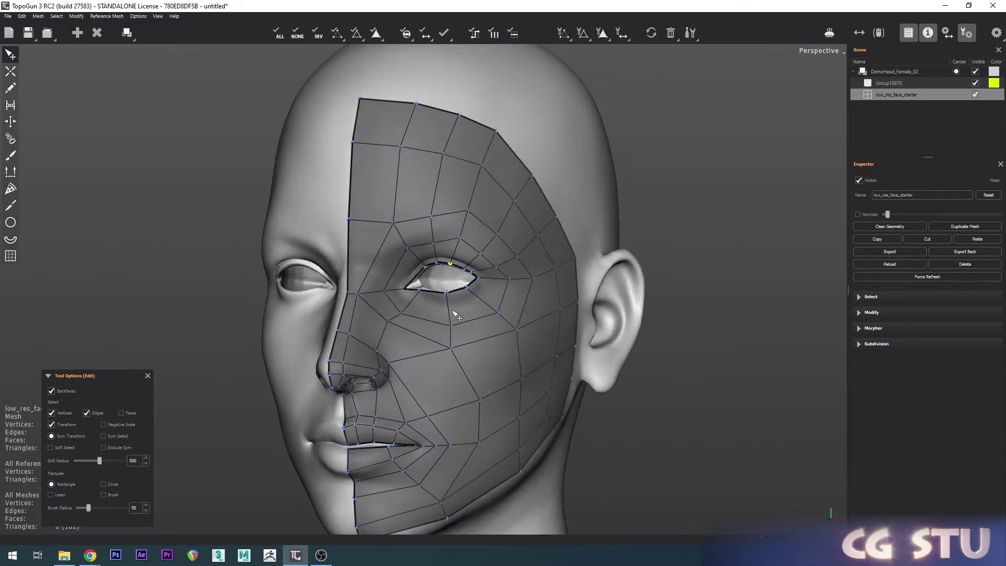
scroll(449, 325, "up", 1)
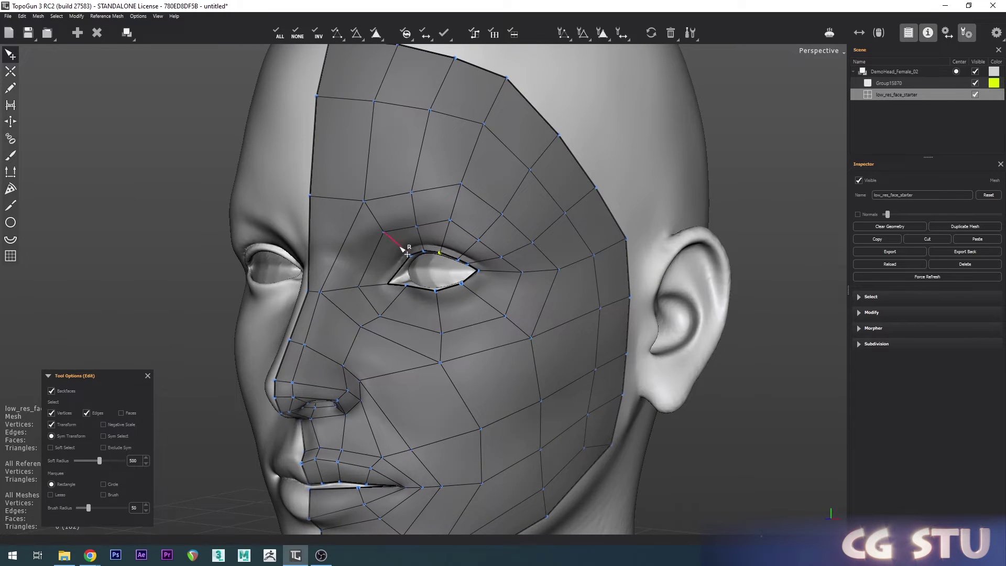
scroll(351, 288, "up", 3)
scroll(476, 332, "down", 2)
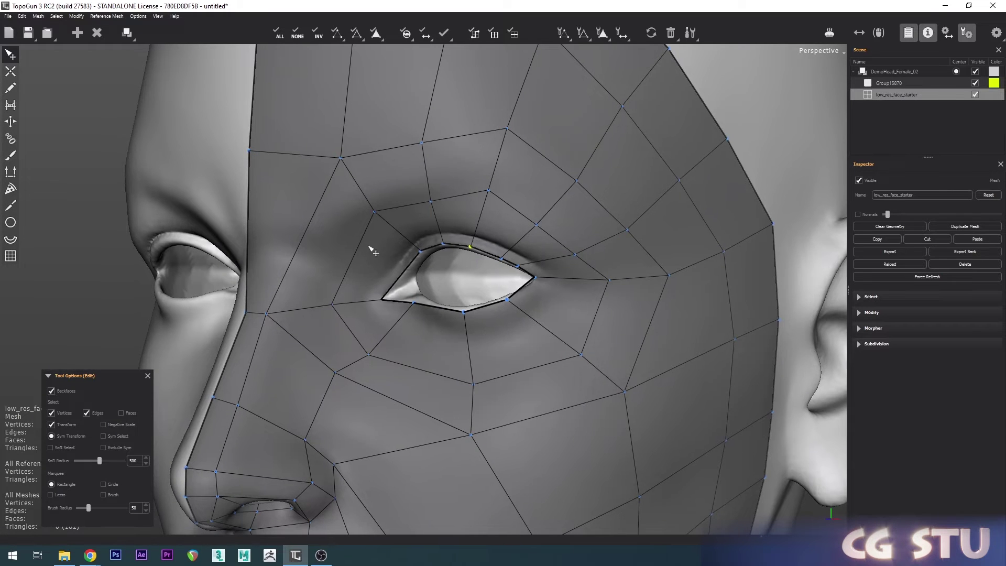
scroll(524, 258, "down", 1)
scroll(449, 315, "up", 3)
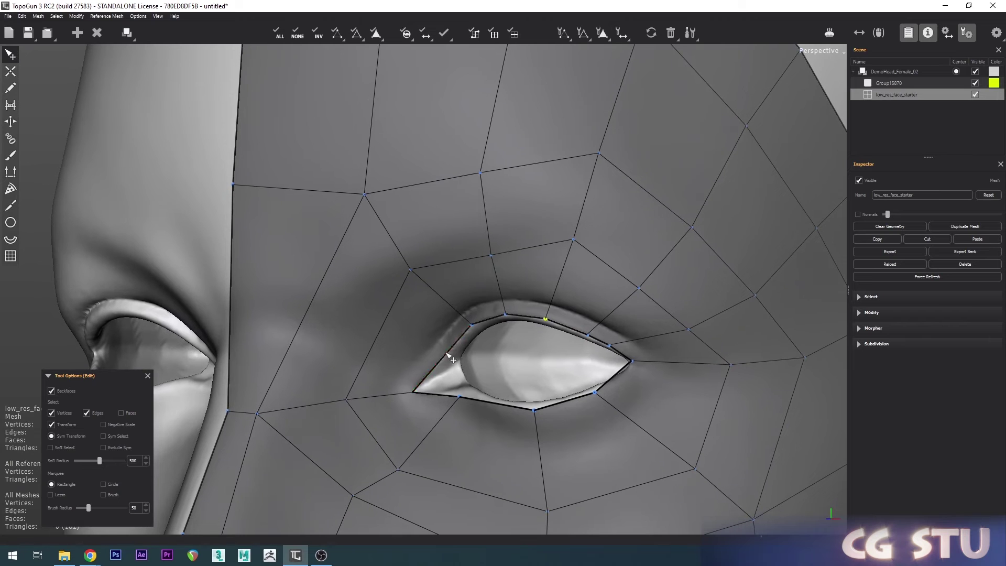
Select edge rings across the cheek, chin, lips and temple and connect them with additional edge loops
scroll(449, 359, "down", 3)
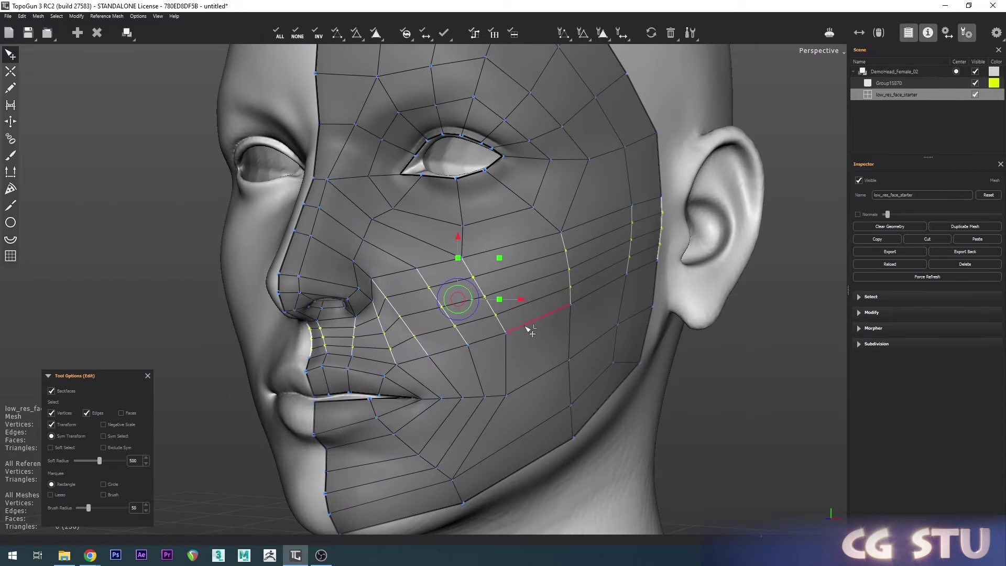
left_click(406, 444)
left_click(365, 390)
left_click(348, 427)
left_click(492, 463)
left_click(548, 419)
left_click(606, 196)
left_click(435, 212)
left_click(375, 157)
left_click(413, 196)
Select the ring of edges around the nostril opening and connect it with a new edge loop
scroll(429, 238, "up", 2)
scroll(539, 261, "down", 2)
scroll(471, 262, "up", 4)
left_click(399, 266)
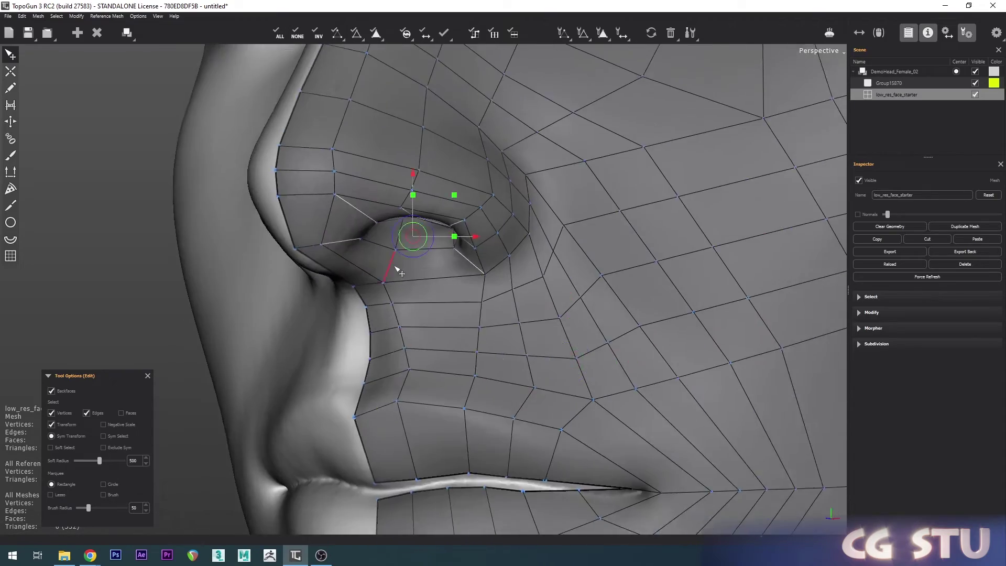
left_click(377, 266)
scroll(420, 267, "down", 2)
left_click(470, 275)
Select the ring of edges across the upper and lower lips and add an edge loop around the mouth
scroll(472, 275, "down", 2)
left_click(548, 323)
left_click(458, 339)
scroll(458, 339, "up", 3)
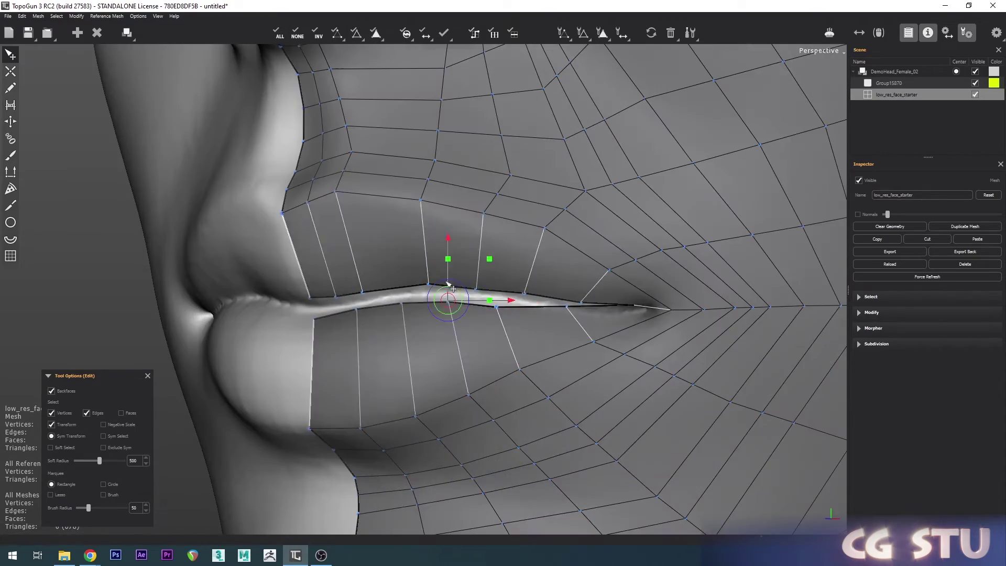
left_click(11, 122)
left_click(11, 54)
Add edge loops running from the lower eyelid border down into the cheek
scroll(550, 295, "down", 4)
scroll(393, 301, "up", 4)
double_click(496, 332)
scroll(496, 332, "down", 4)
left_click_drag(496, 332, 445, 330, "alt")
scroll(445, 330, "up", 5)
scroll(448, 325, "down", 2)
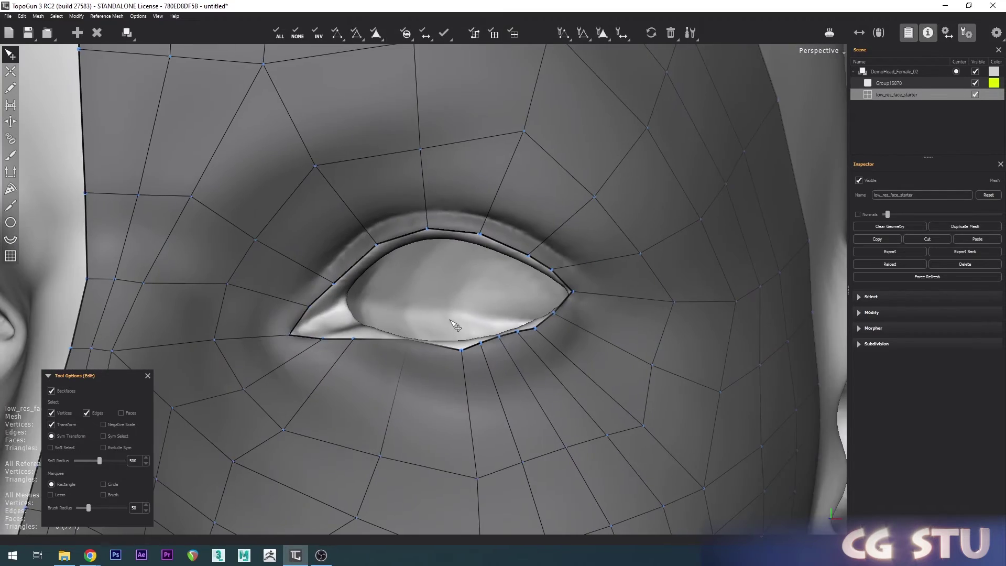
Insert a concentric edge loop around the eye opening and shape the inner eye corner with the Brush tool
left_click(298, 262, "shift")
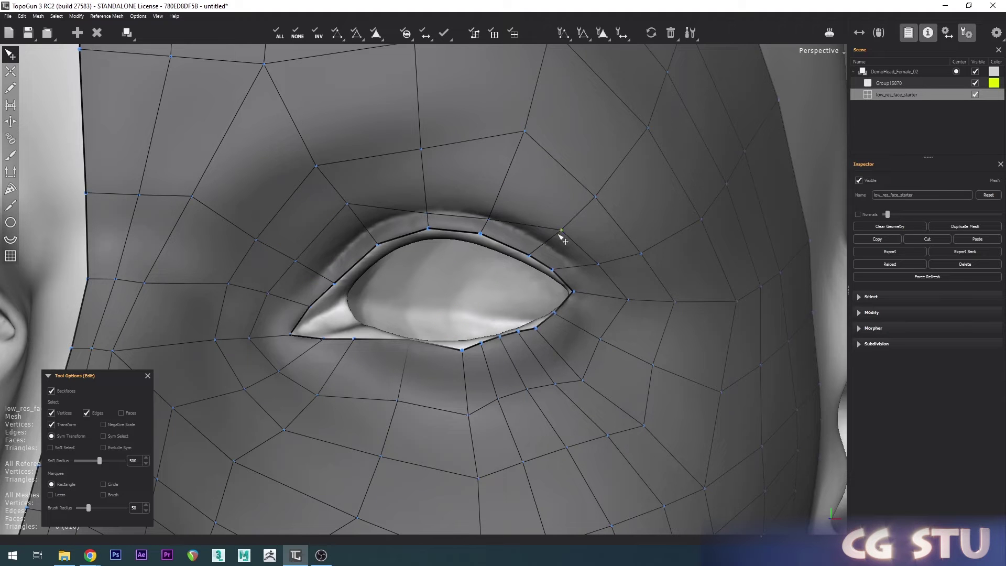
key("b")
middle_click_drag(299, 309, 285, 299, "alt")
left_click_drag(267, 326, 277, 334)
scroll(260, 328, "up", 3)
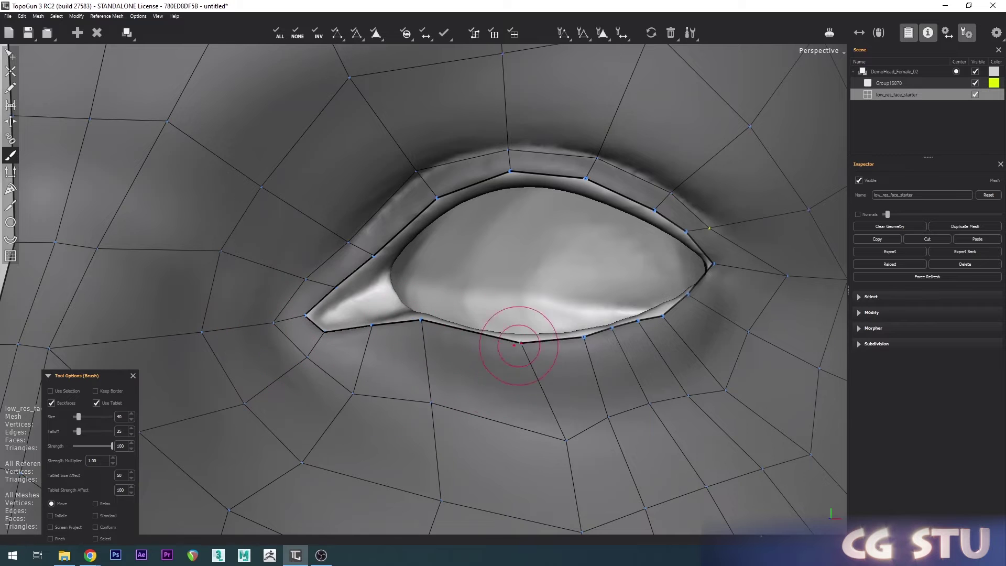
Relax the lower eyelid border vertices with the brush so they follow the eyelid rim evenly
mouse_move(499, 342)
left_mouse_down("shift")
mouse_move(590, 348)
mouse_move(640, 325)
left_mouse_up("shift")
middle_click_drag(640, 325, 553, 342, "alt")
scroll(553, 342, "up", 1)
left_click_drag(553, 343, 539, 348, "shift")
scroll(258, 389, "up", 1)
middle_click_drag(258, 388, 277, 377, "alt")
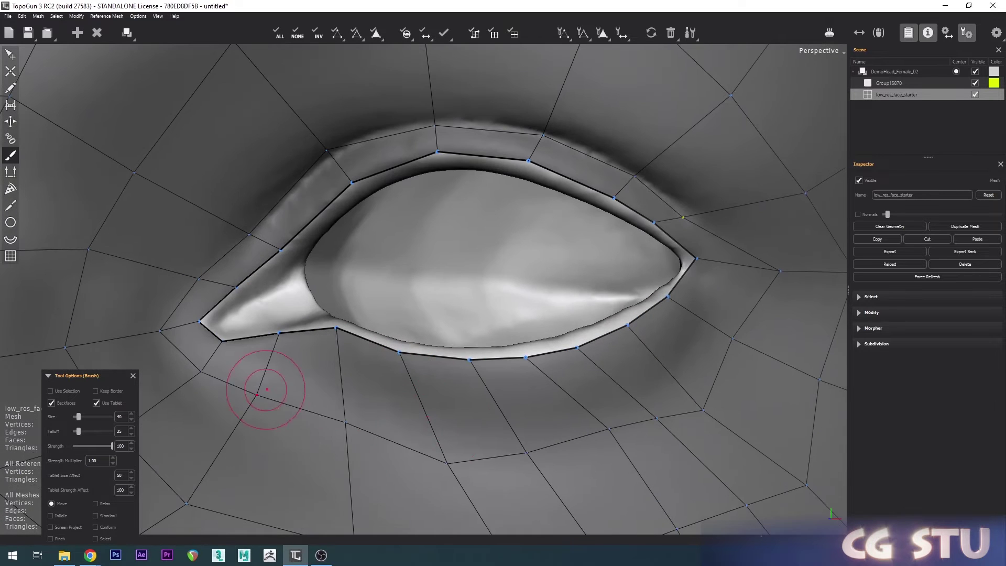
Insert further concentric edge loops around the eye and return to the Brush tool
scroll(494, 373, "down", 2)
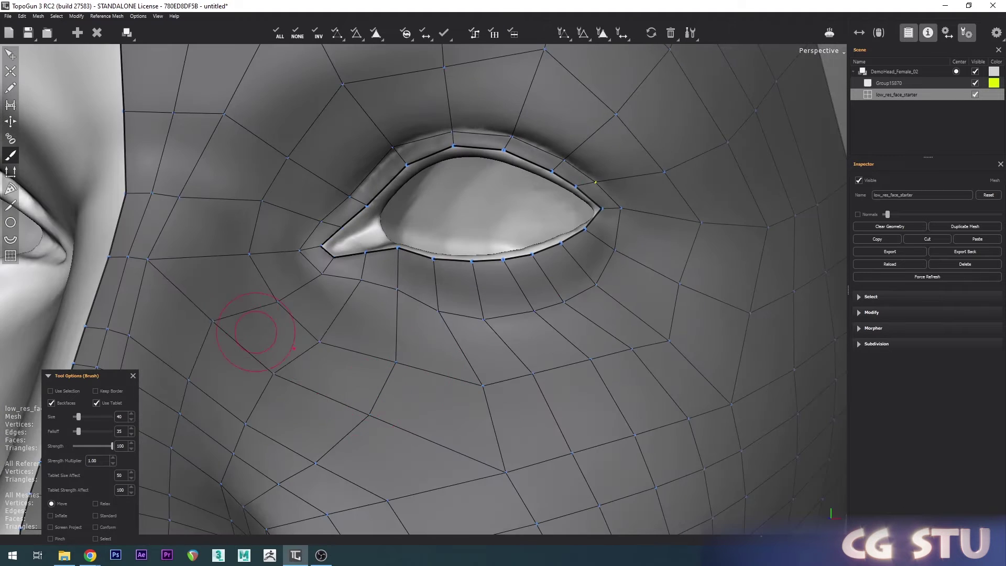
scroll(509, 400, "down", 3)
key("q")
scroll(451, 231, "up", 5)
left_click(359, 222)
key("b")
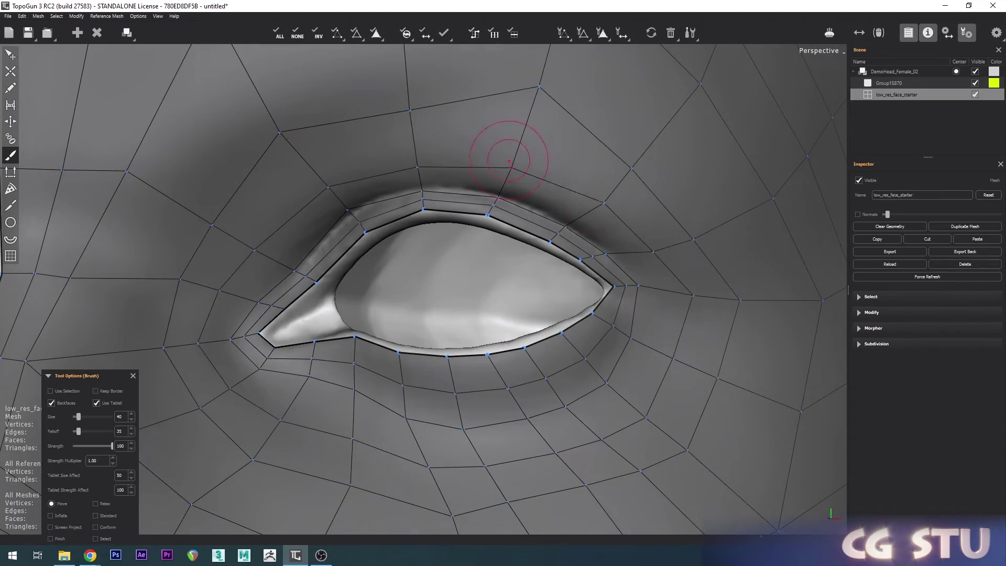
scroll(341, 157, "down", 3)
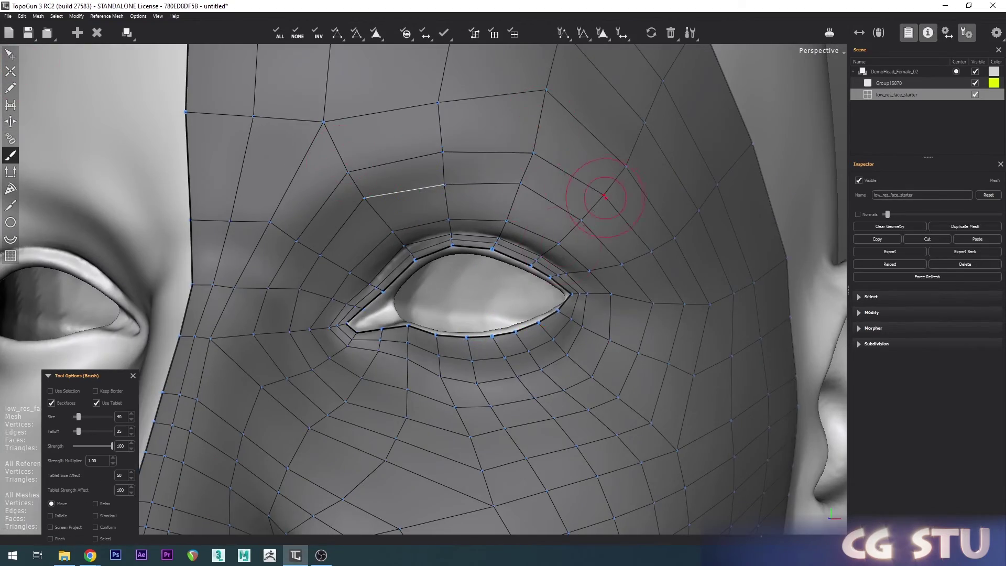
scroll(650, 257, "down", 4)
scroll(393, 262, "up", 3)
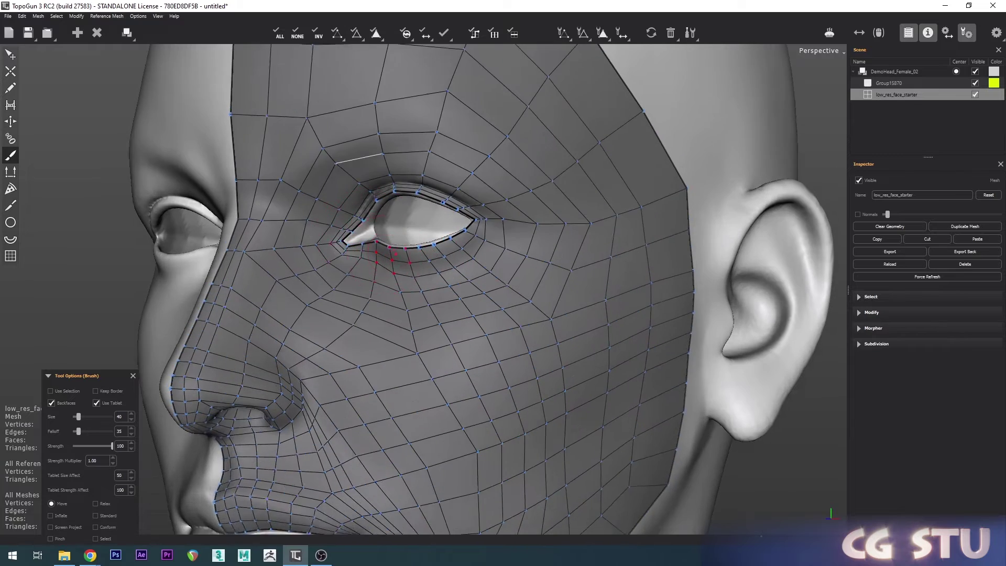
Set the Brush tool to Relax mode and relax the cheek vertices below the eye
scroll(420, 367, "down", 4)
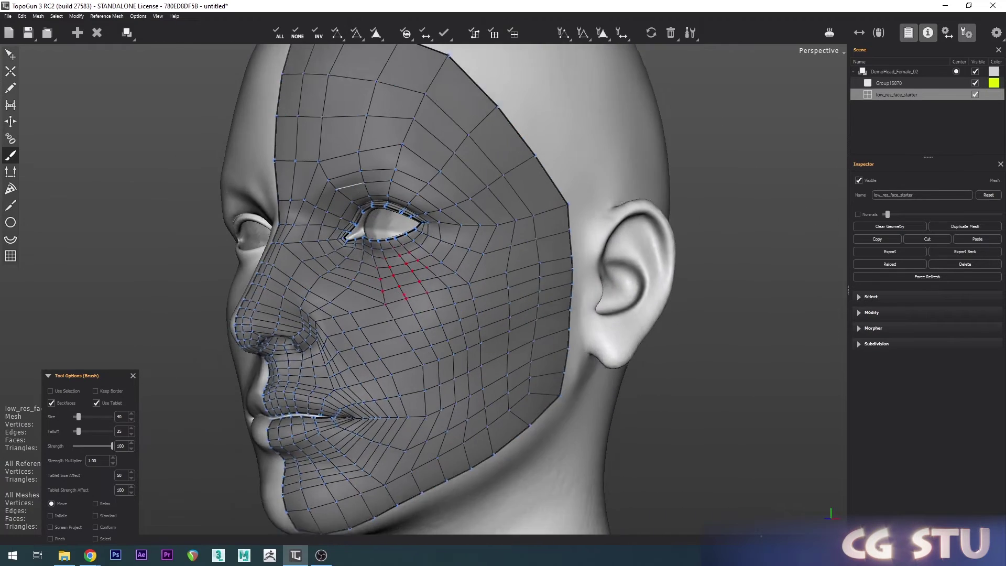
scroll(398, 336, "up", 2)
middle_click_drag(409, 336, 338, 269)
left_click(9, 56)
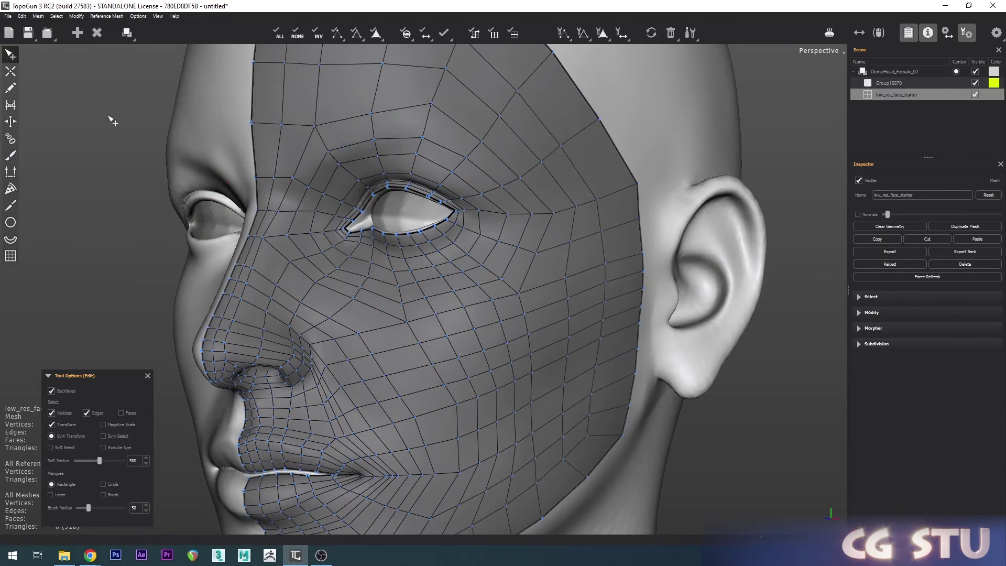
left_click(11, 155)
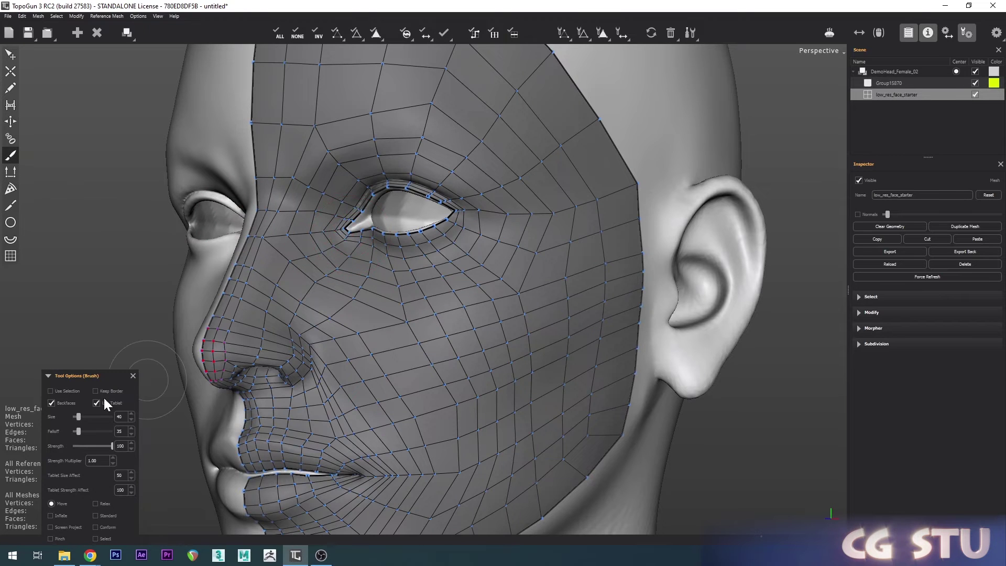
left_click_drag(99, 374, 96, 308)
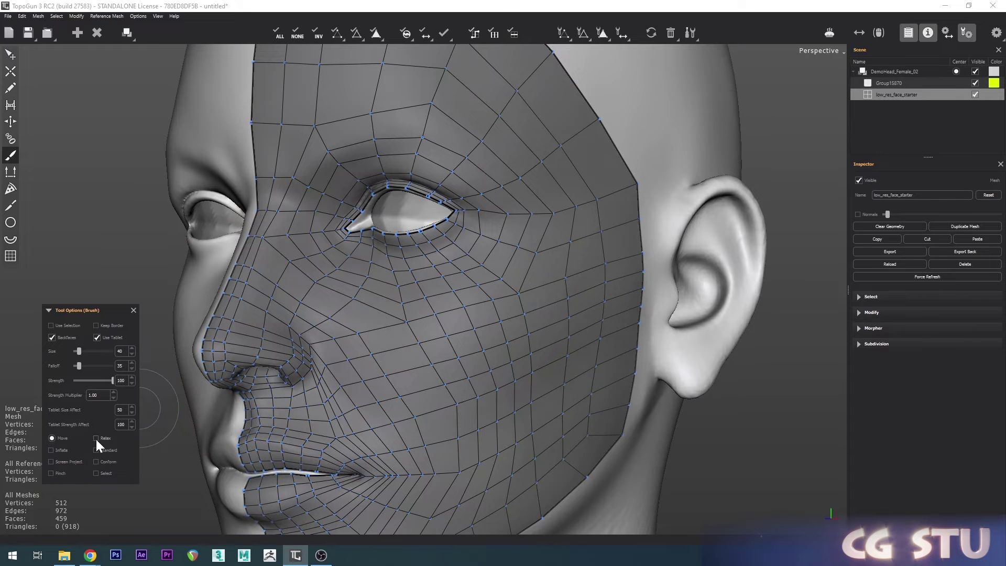
left_click(96, 438)
mouse_move(458, 318)
left_mouse_down()
mouse_move(511, 279)
mouse_move(454, 329)
mouse_move(394, 342)
mouse_move(507, 323)
mouse_move(464, 325)
mouse_move(449, 307)
left_mouse_up()
Set the brush back to Move mode and adjust the vertices on the cheek and beside the outer eye
left_click(57, 437)
left_click_drag(454, 315, 448, 313)
left_click_drag(504, 275, 568, 271)
left_click_drag(555, 201, 537, 196)
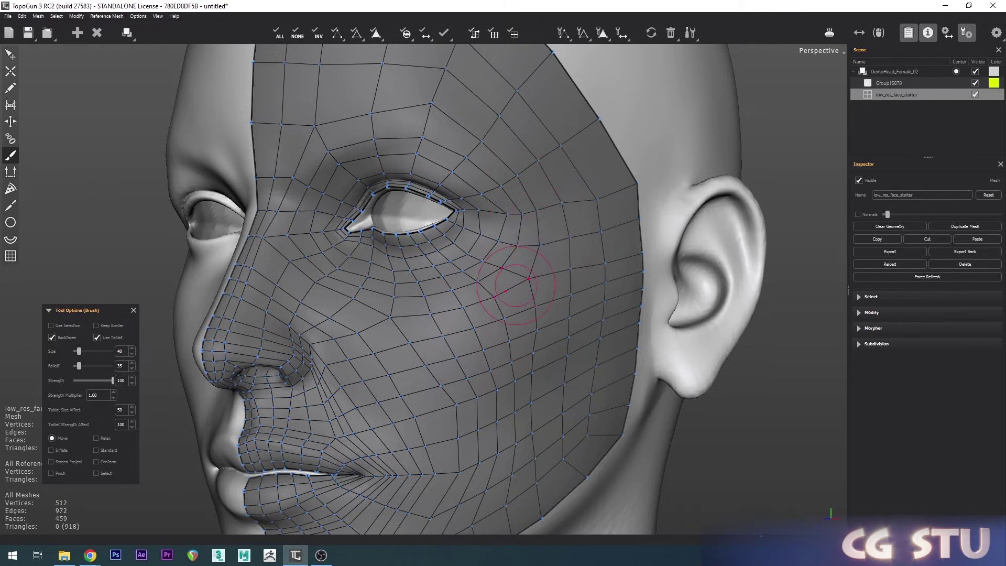
Brush the forehead, brow and temple vertices into a more even spacing, then relax the area around the eye
middle_click_drag(422, 186, 430, 260, "alt")
left_click_drag(430, 260, 444, 260, "alt")
left_click_drag(467, 173, 467, 182)
left_click_drag(472, 118, 475, 123)
left_click_drag(535, 159, 538, 156)
mouse_move(586, 279)
left_mouse_down()
mouse_move(482, 142)
mouse_move(360, 169)
mouse_move(337, 213)
mouse_move(516, 217)
left_mouse_up()
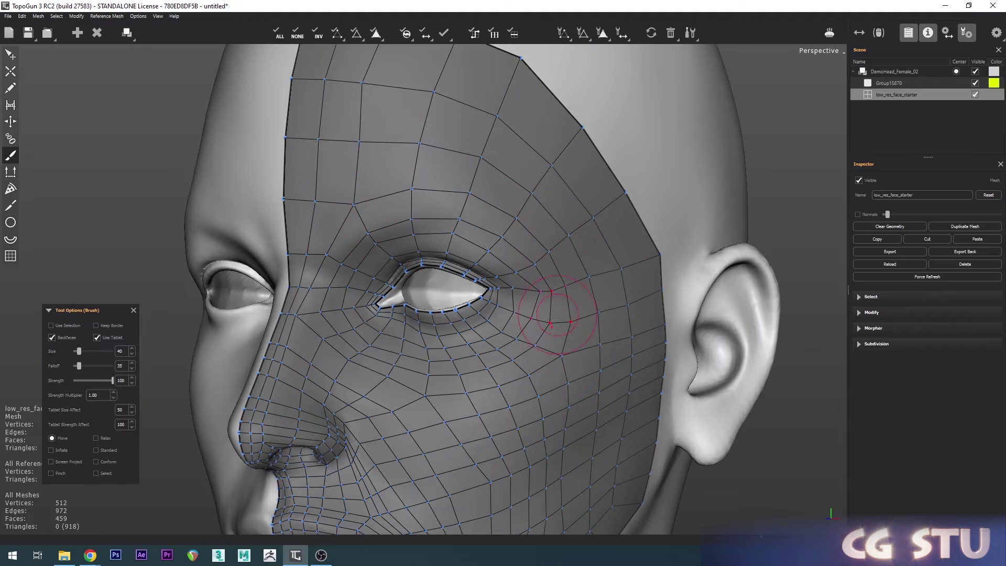
mouse_move(547, 336)
left_mouse_down("shift")
mouse_move(515, 261)
mouse_move(553, 335)
mouse_move(407, 383)
mouse_move(337, 325)
mouse_move(338, 257)
left_mouse_up("shift")
Examine the topology around the nostril, upper lip and mouth up close
right_click_drag(398, 336, 443, 292, "alt")
middle_click_drag(445, 292, 582, 105, "alt")
right_click_drag(387, 210, 537, 237, "alt")
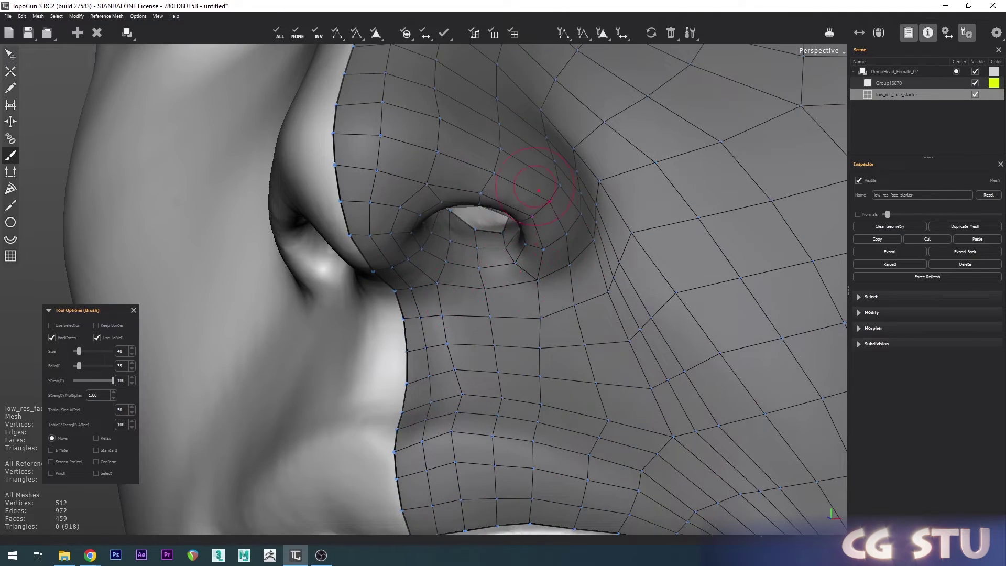
right_click_drag(519, 271, 395, 337, "alt")
right_click_drag(537, 359, 512, 333, "alt")
right_click_drag(402, 457, 445, 458, "alt")
middle_click_drag(396, 520, 458, 384, "alt")
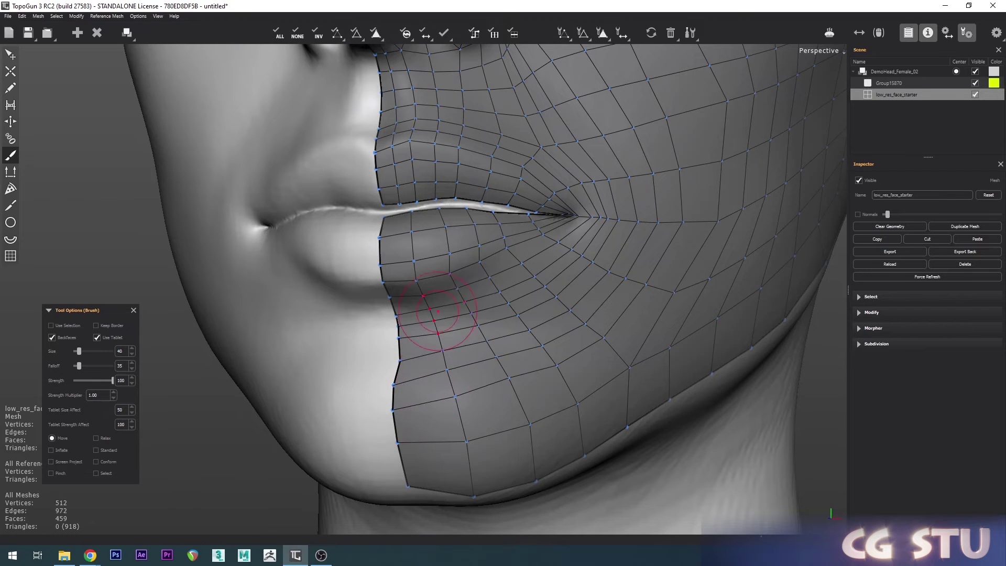
Examine the edge flow across the chin and cheek and along the crease beside the nose wing
right_click_drag(483, 296, 406, 314, "alt")
middle_click_drag(599, 151, 512, 207, "alt")
middle_click_drag(591, 279, 579, 344, "alt")
right_click_drag(335, 463, 467, 464, "alt")
middle_click_drag(468, 464, 665, 406, "alt")
middle_click_drag(660, 360, 634, 485, "alt")
middle_click_drag(573, 173, 435, 319, "alt")
right_click_drag(435, 319, 489, 369, "alt")
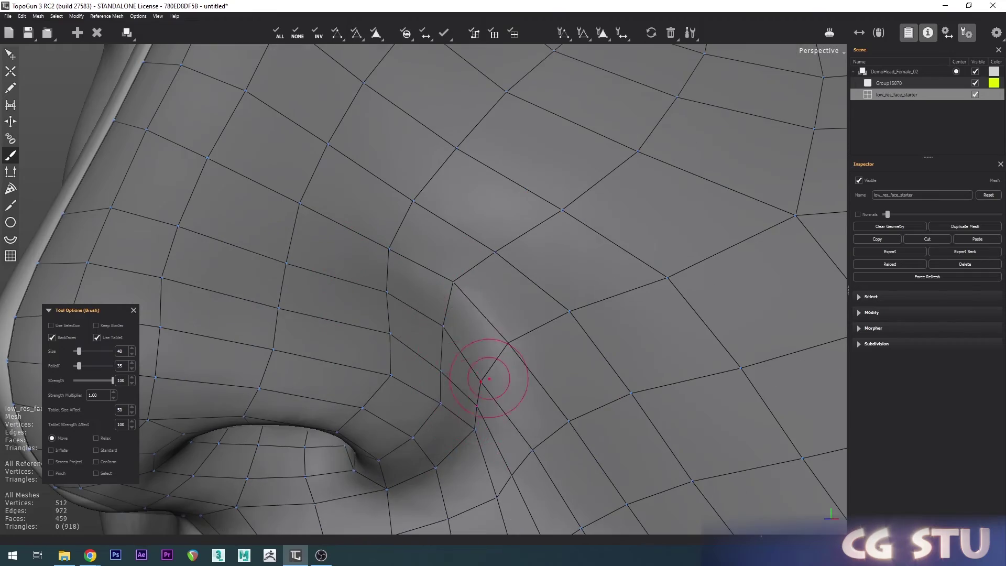
scroll(429, 406, "down", 3)
scroll(416, 415, "up", 3)
scroll(416, 415, "down", 6)
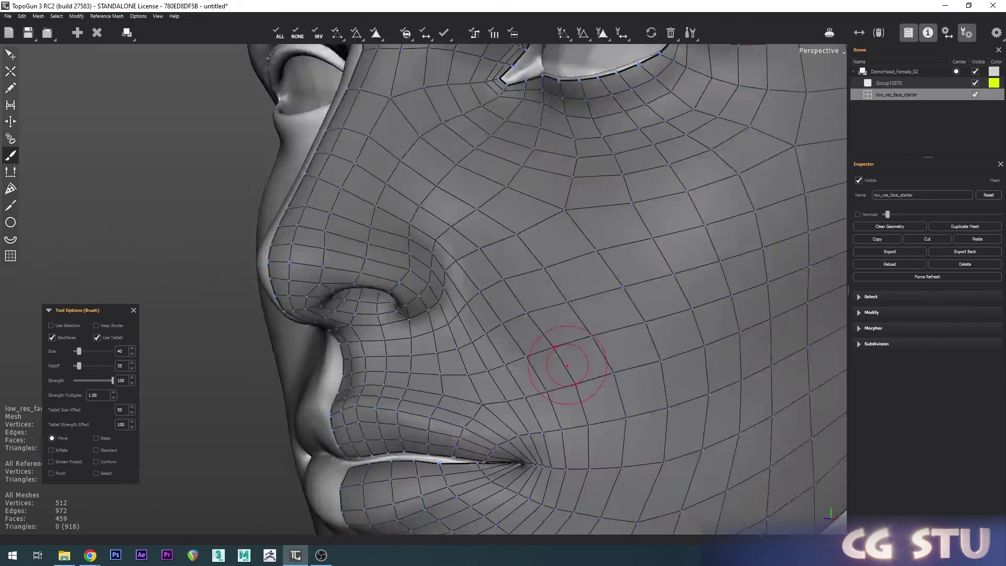
Examine the cheek and temple topology from the side and switch to the Edit tool
scroll(566, 265, "up", 3)
scroll(563, 351, "up", 1)
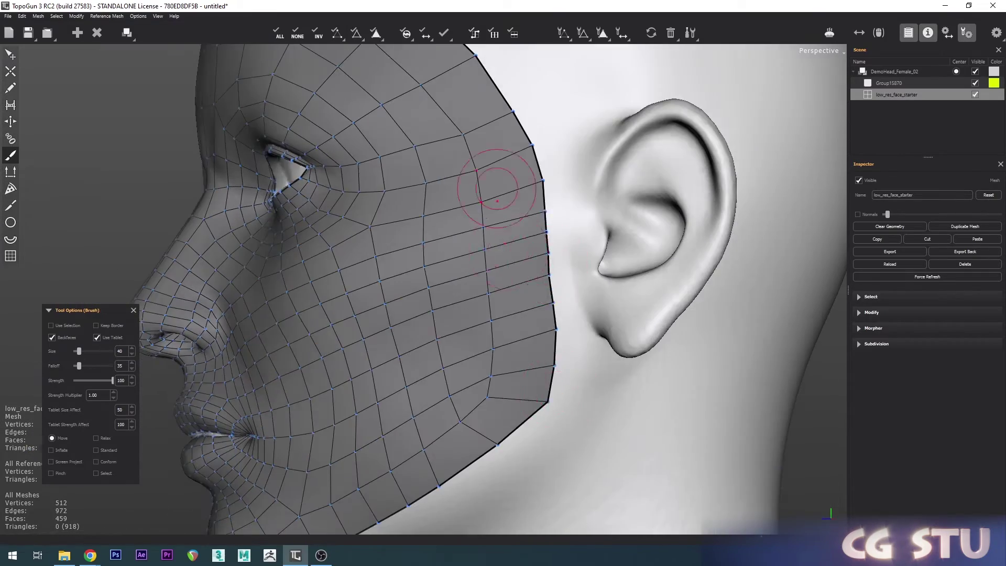
scroll(500, 218, "down", 3)
mouse_move(500, 219)
left_mouse_down("alt")
mouse_move(534, 359)
mouse_move(348, 191)
mouse_move(580, 316)
mouse_move(637, 327)
left_mouse_up("alt")
key("q")
scroll(636, 327, "up", 3)
middle_click_drag(639, 330, 402, 376)
middle_click_drag(421, 302, 504, 313)
scroll(467, 377, "up", 2)
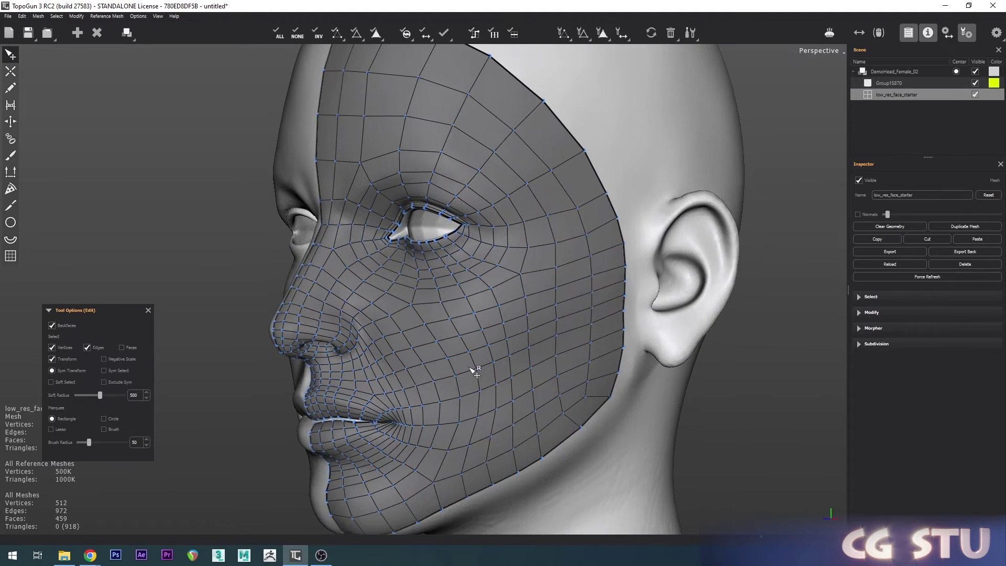
Examine the whole half-face mesh from three-quarter and frontal angles
middle_click_drag(472, 367, 502, 378)
scroll(450, 374, "up", 2)
scroll(486, 380, "down", 3)
middle_click_drag(431, 358, 460, 265)
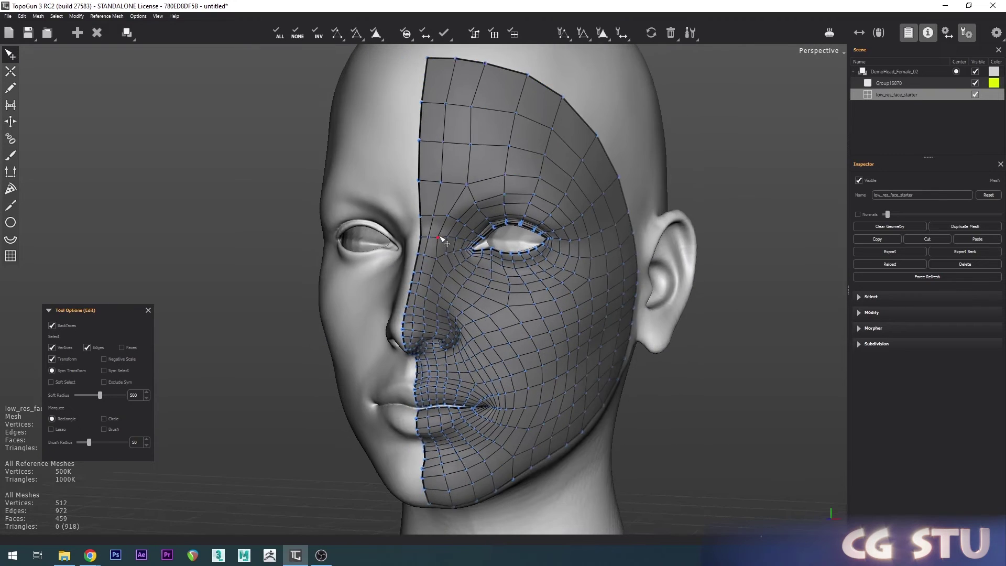
scroll(461, 265, "down", 2)
scroll(495, 329, "up", 3)
middle_click_drag(493, 327, 396, 340)
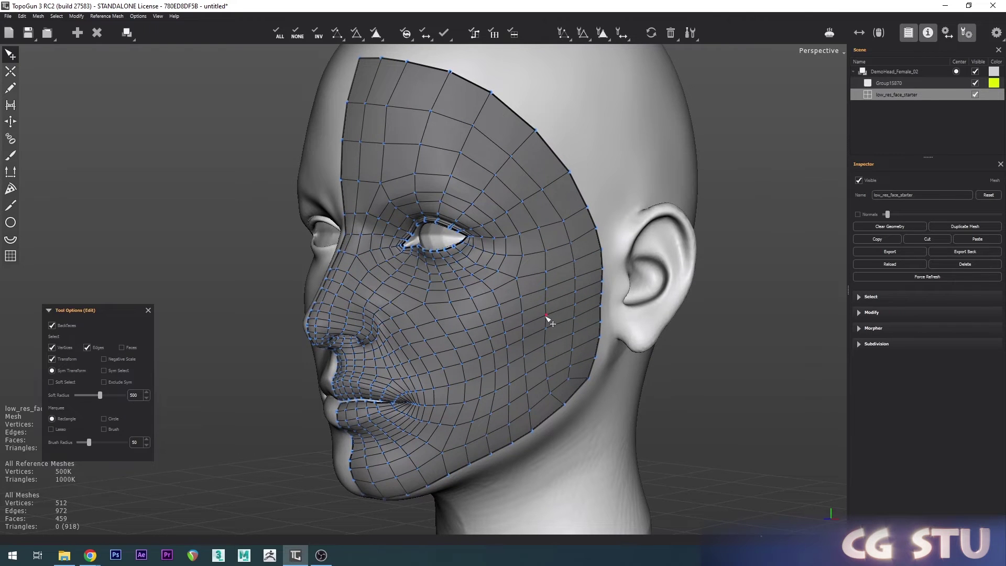
mouse_move(465, 302)
middle_mouse_down()
mouse_move(491, 346)
mouse_move(467, 350)
mouse_move(456, 287)
middle_mouse_up()
scroll(502, 351, "down", 2)
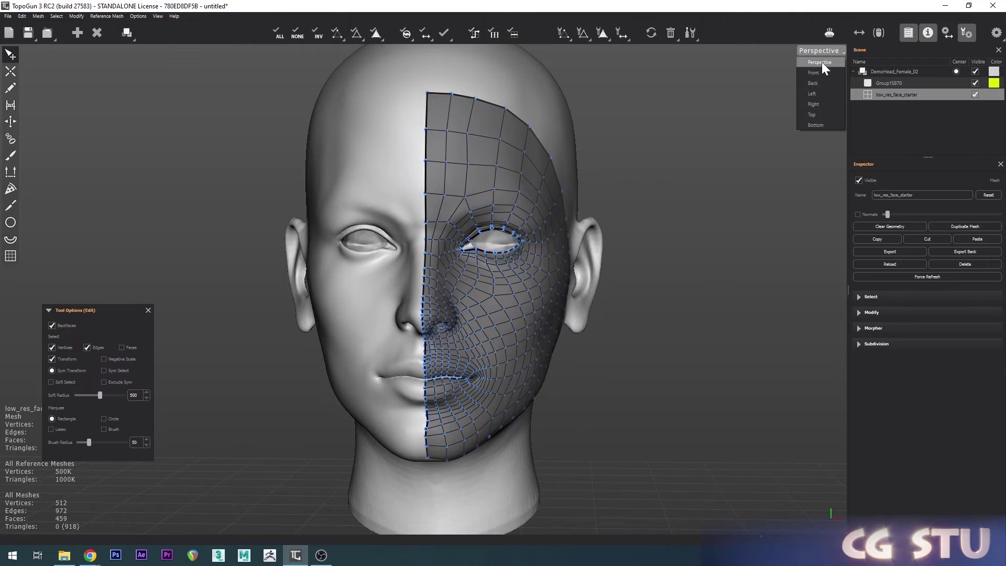
In the Front view, select the half-face mesh's centre-line vertices with edge selection off and apply Zero Snap
left_click(823, 73)
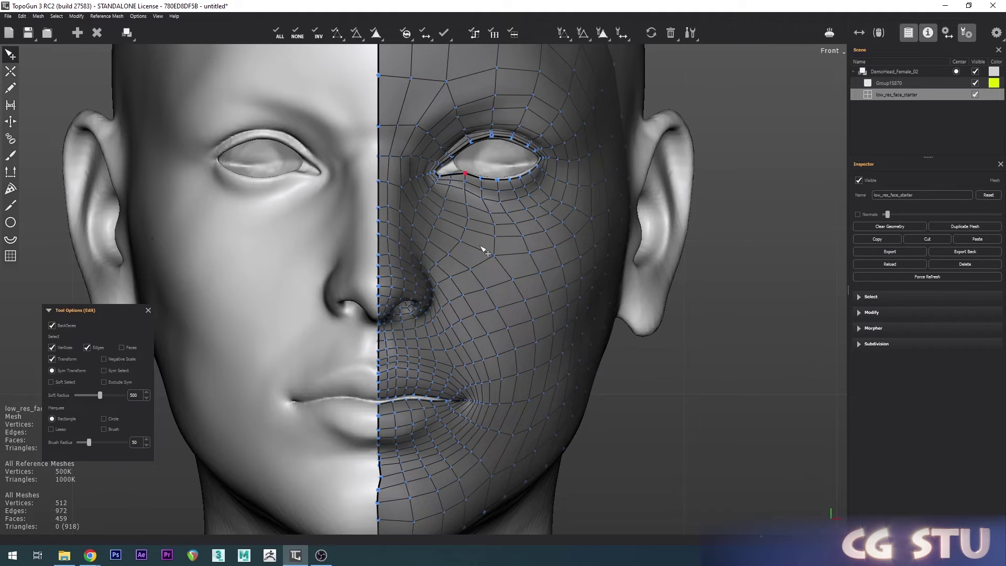
scroll(702, 105, "down", 5)
left_click_drag(377, 78, 405, 496)
key("f")
left_click(618, 35)
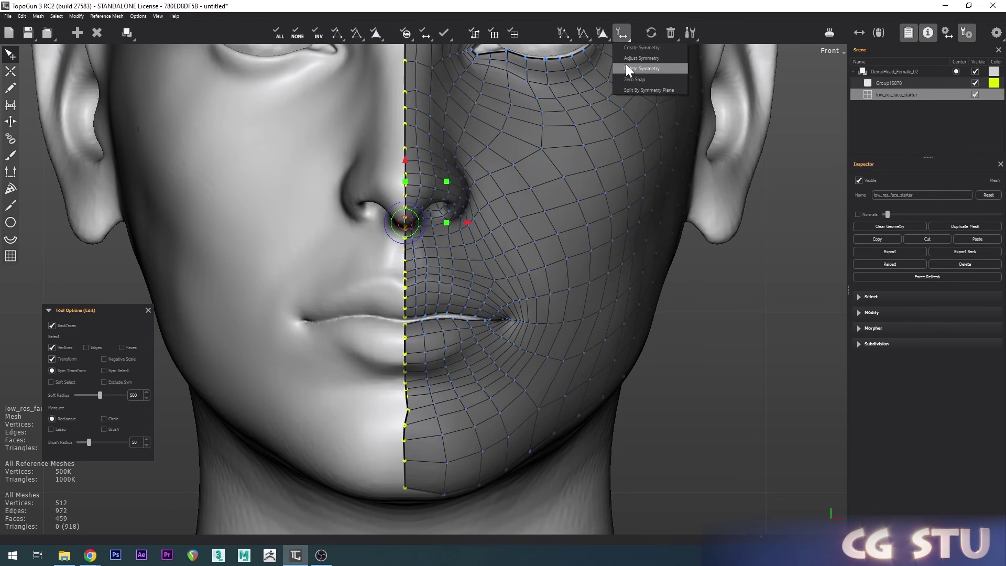
left_click(654, 80)
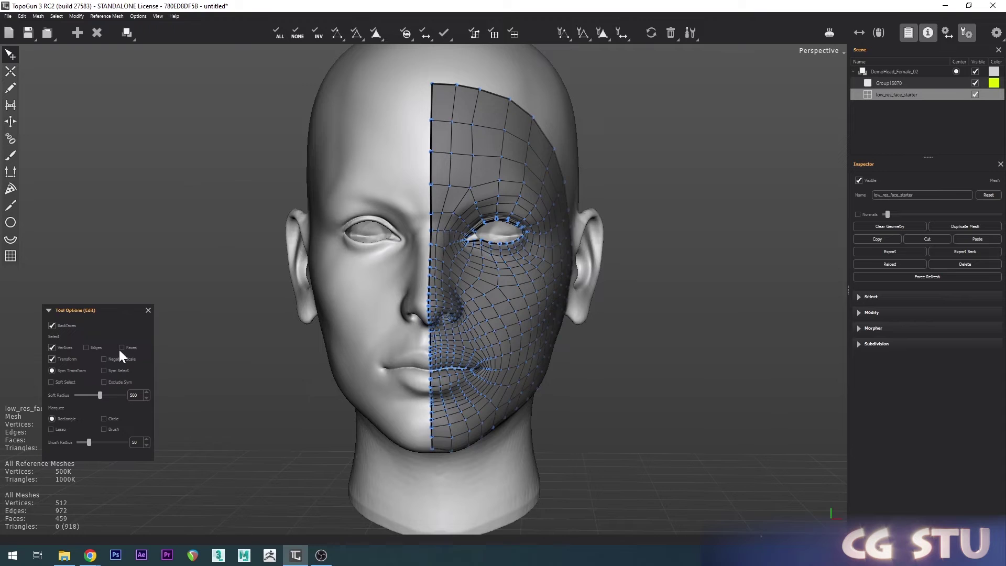
Enable face selection, select the entire half-face mesh and mirror it to the other side with Create Symmetry
left_click(121, 348)
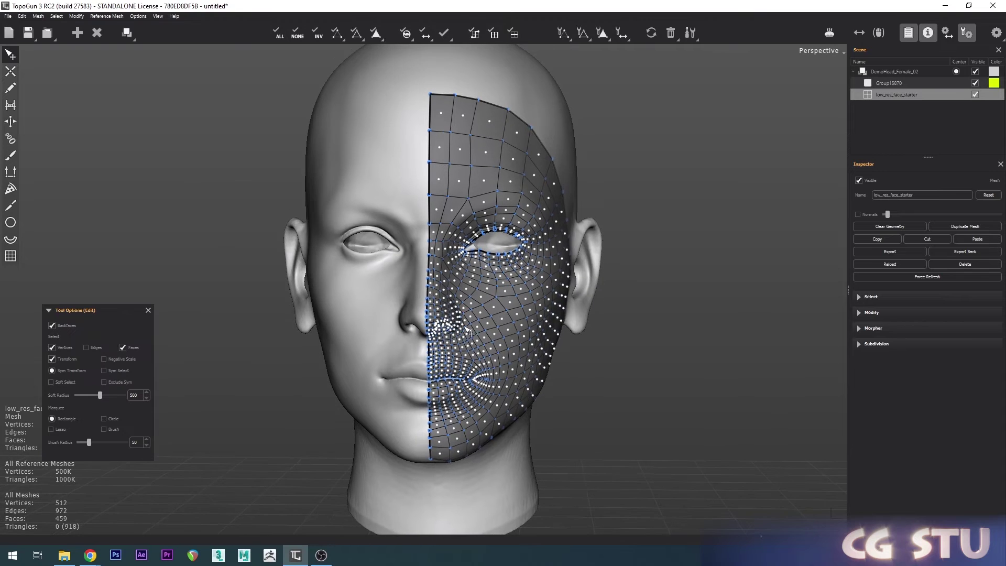
left_click(276, 33)
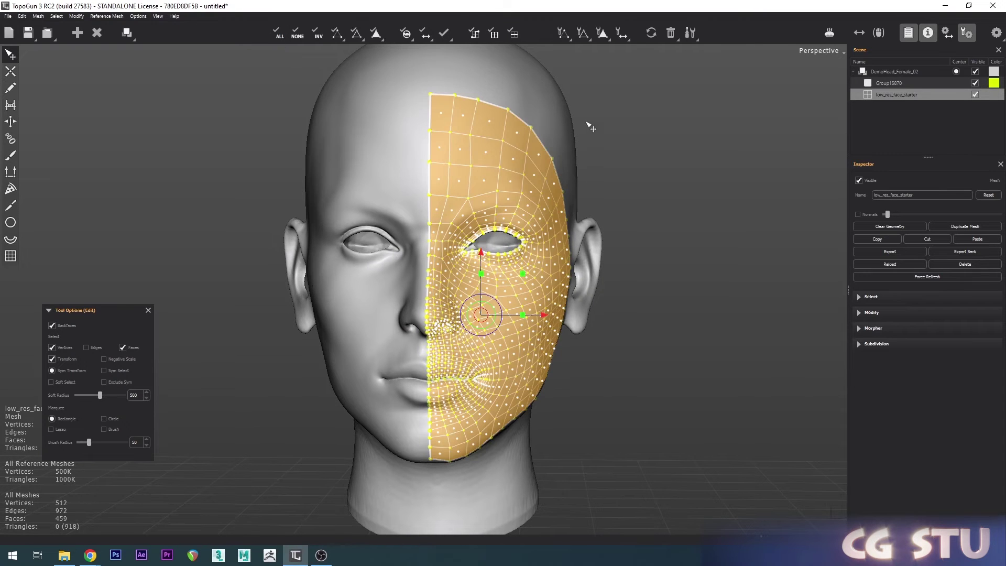
left_click(622, 33)
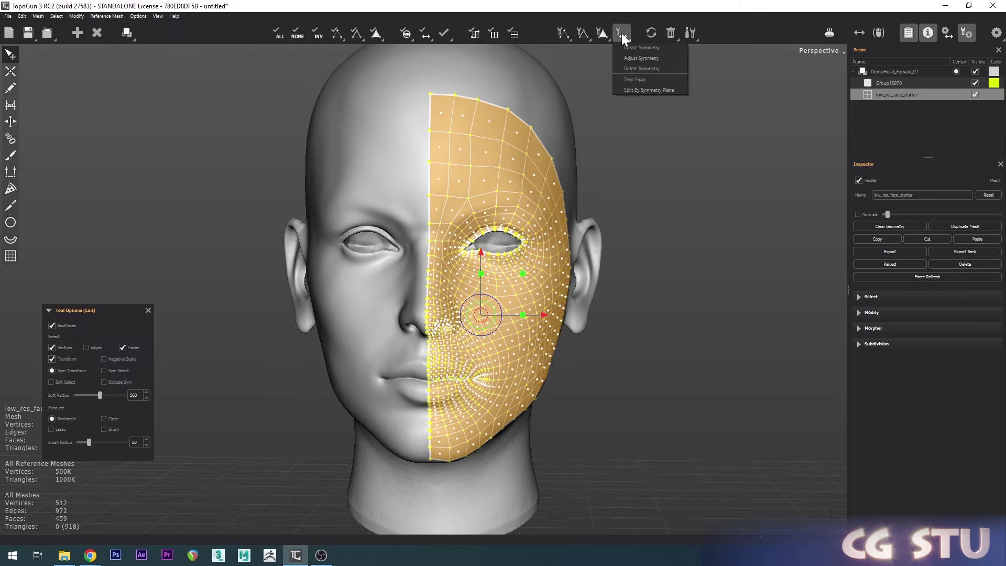
left_click(664, 48)
left_click(664, 118)
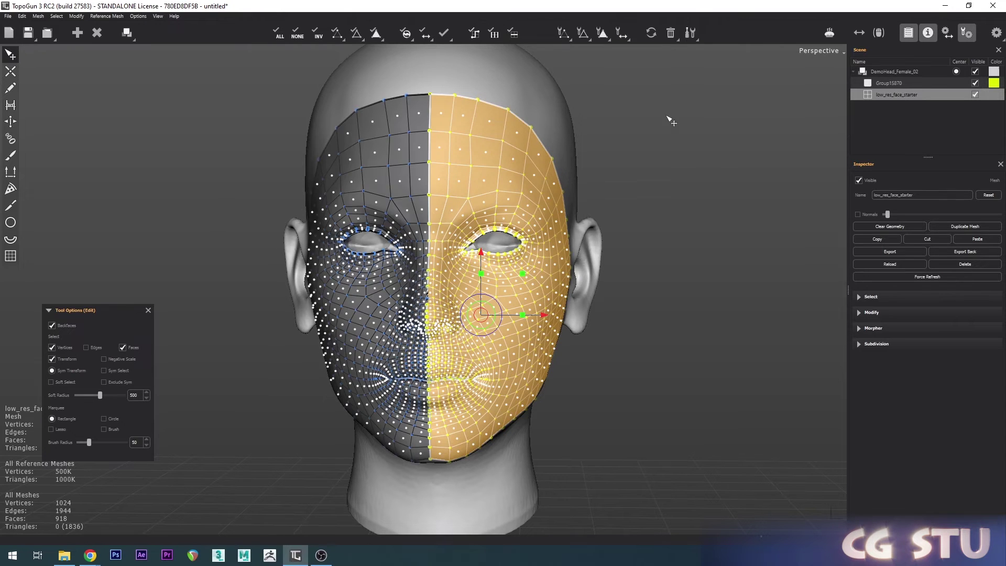
Disable face selection and clear the selection on the mirrored face mesh
scroll(421, 328, "up", 2)
scroll(422, 324, "down", 2)
scroll(430, 320, "up", 3)
scroll(478, 350, "down", 2)
left_click(664, 169)
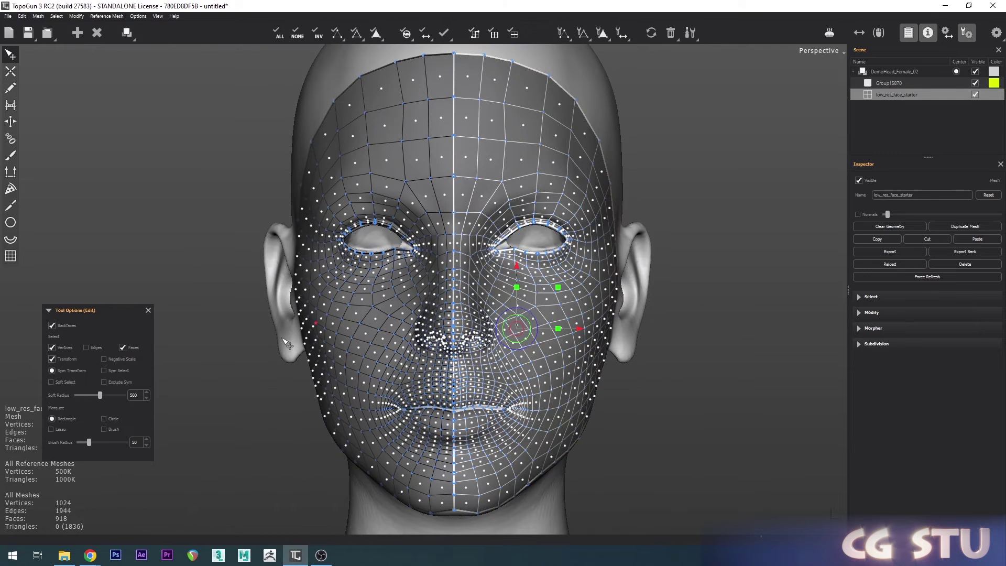
left_click(131, 347)
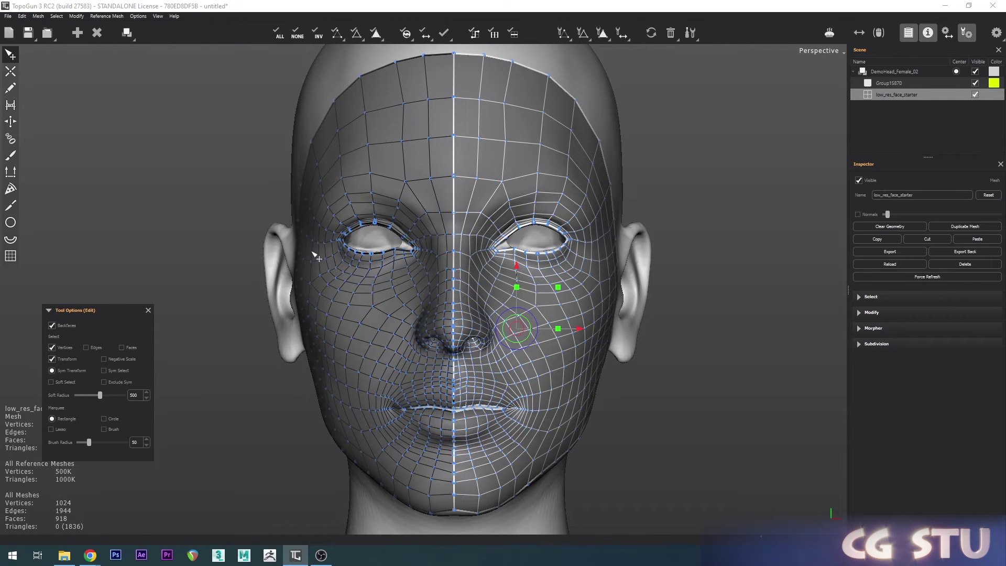
left_click(298, 34)
scroll(556, 283, "down", 4)
scroll(551, 275, "up", 4)
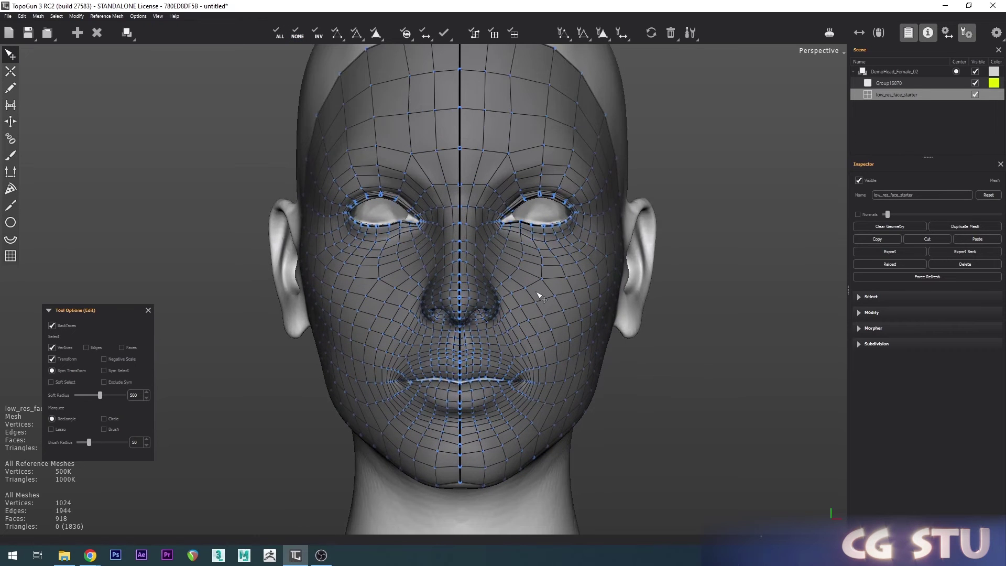
scroll(535, 351, "down", 3)
scroll(535, 351, "up", 3)
middle_click_drag(502, 341, 509, 348, "alt")
In the Front view, select the vertices along the face's centre line, deselecting the stray ones on both sides below the nose
left_click(819, 53)
left_click(822, 74)
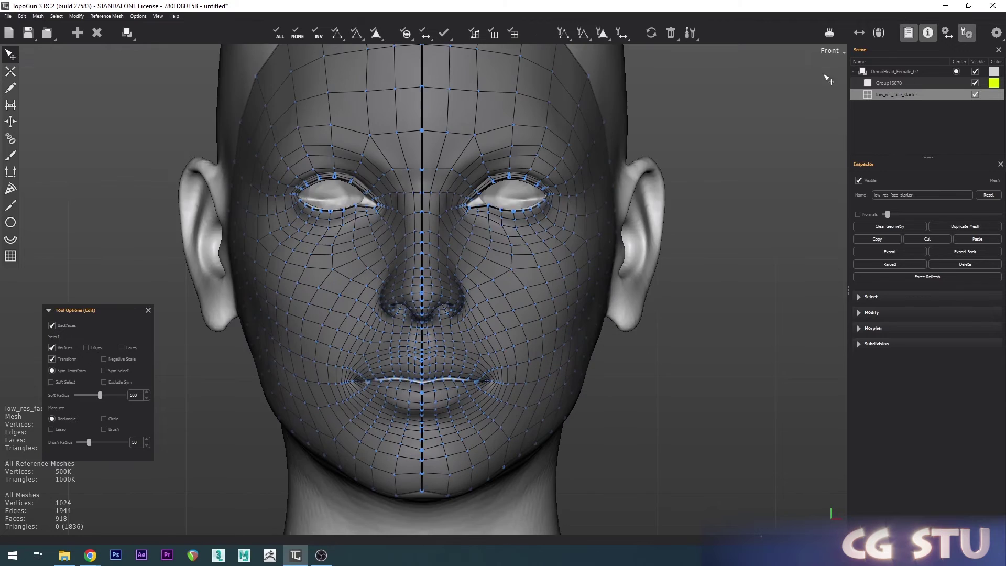
scroll(460, 274, "down", 3)
scroll(451, 158, "up", 3)
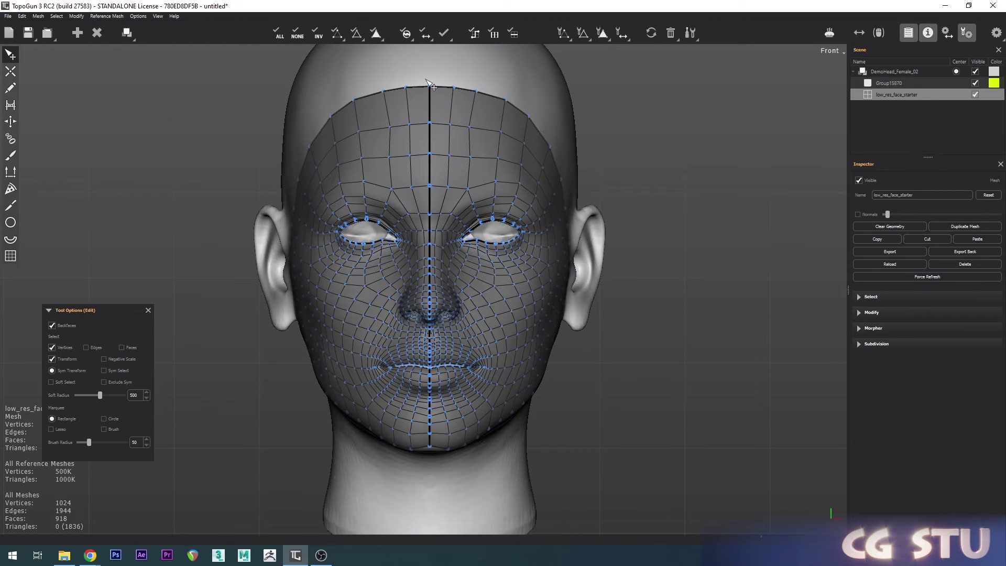
scroll(469, 236, "up", 2)
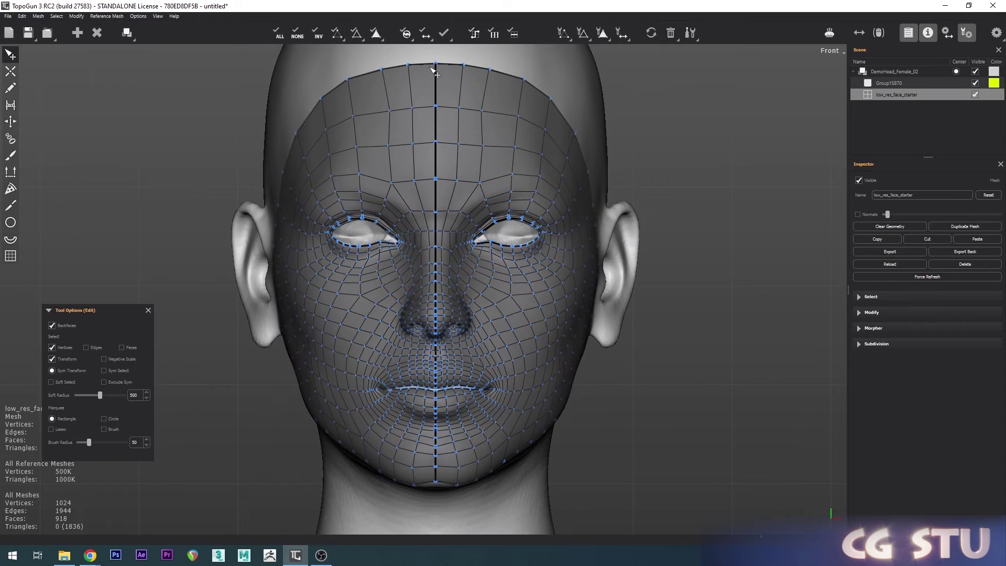
left_click_drag(445, 237, 442, 496)
scroll(435, 314, "up", 2)
scroll(450, 364, "up", 4)
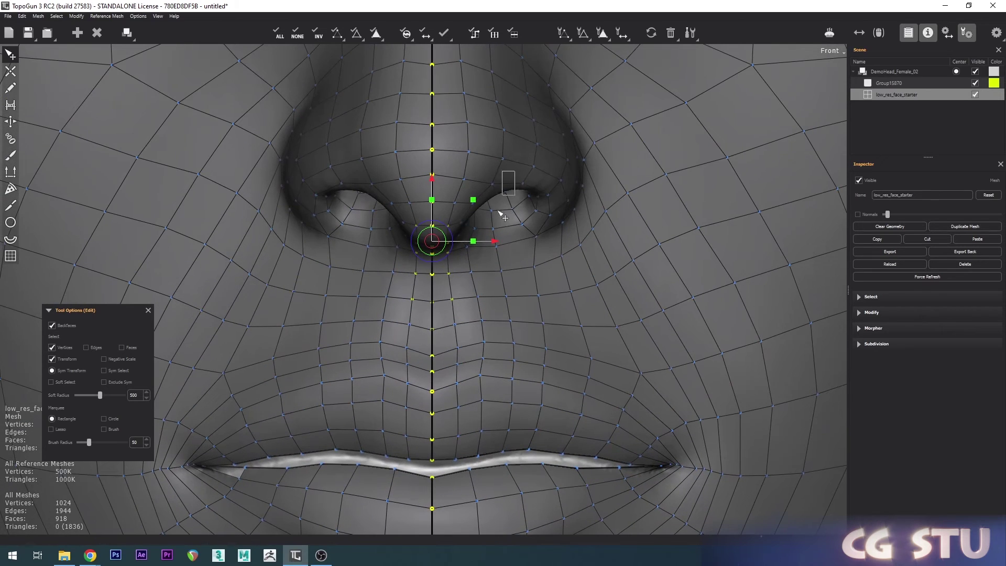
left_click_drag(486, 258, 444, 336, "ctrl")
scroll(508, 208, "up", 2)
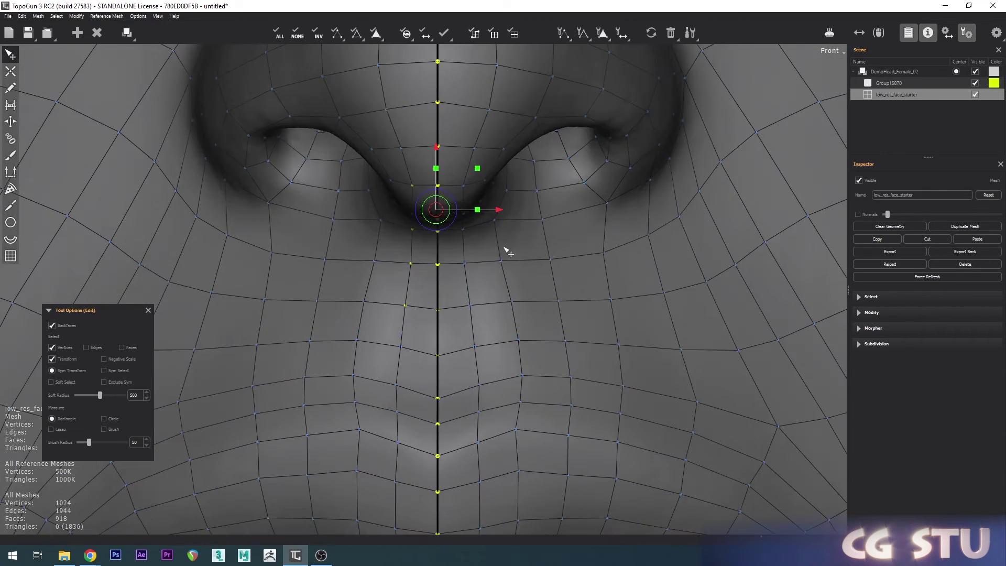
scroll(449, 269, "down", 1)
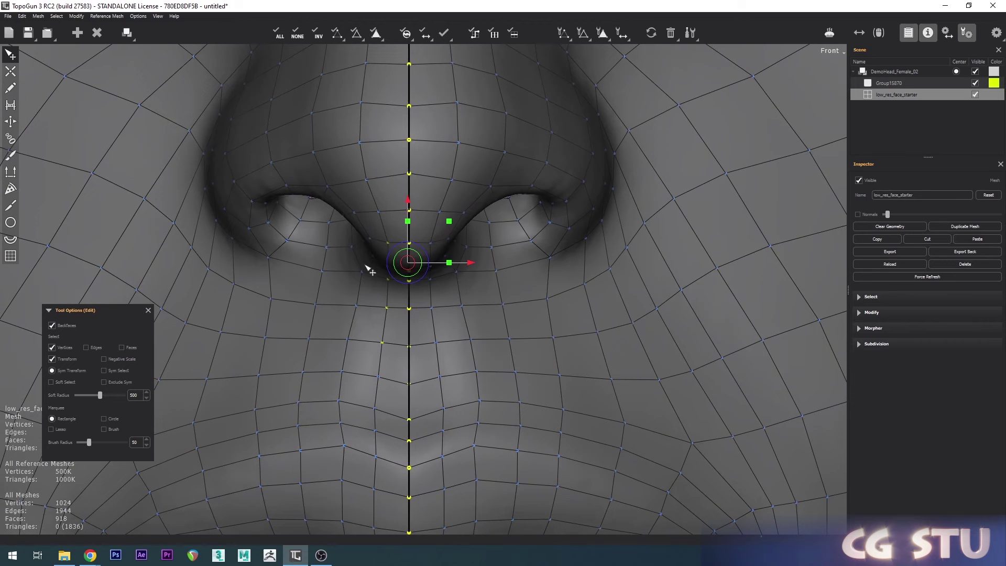
left_click_drag(326, 196, 401, 376)
scroll(495, 246, "down", 5)
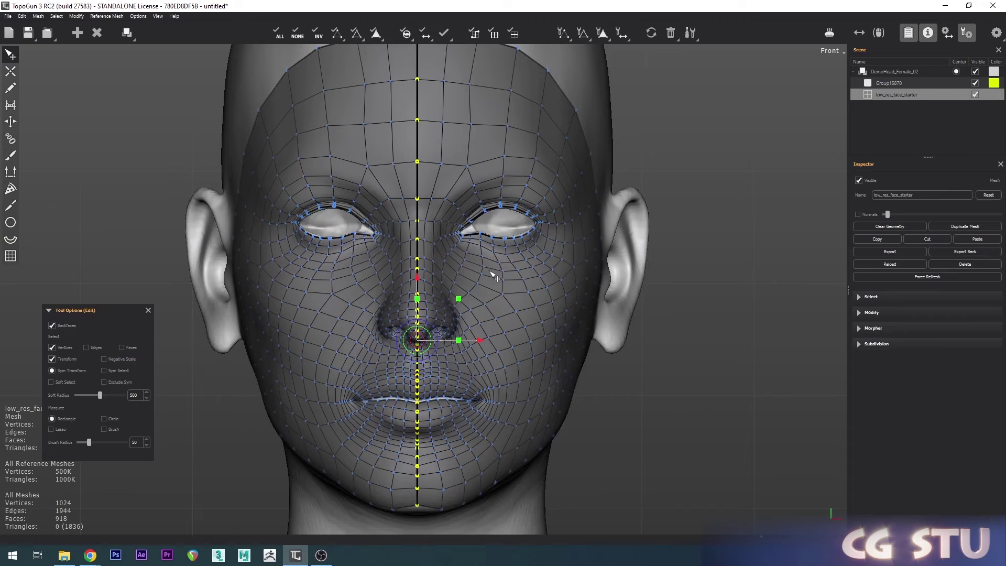
Weld the selected centre-line vertices to join the two halves of the face
middle_click_drag(490, 272, 495, 278, "alt")
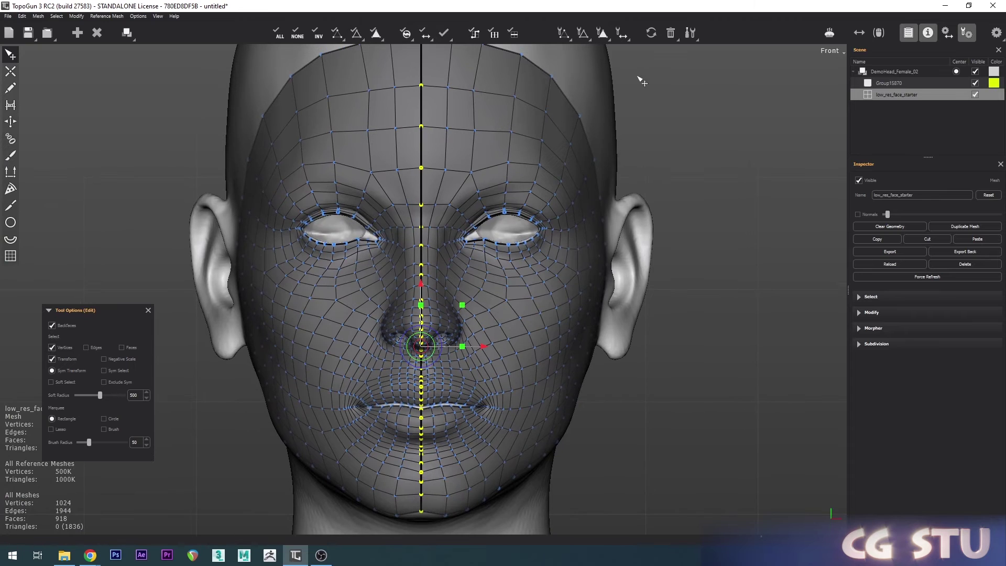
left_click(567, 33)
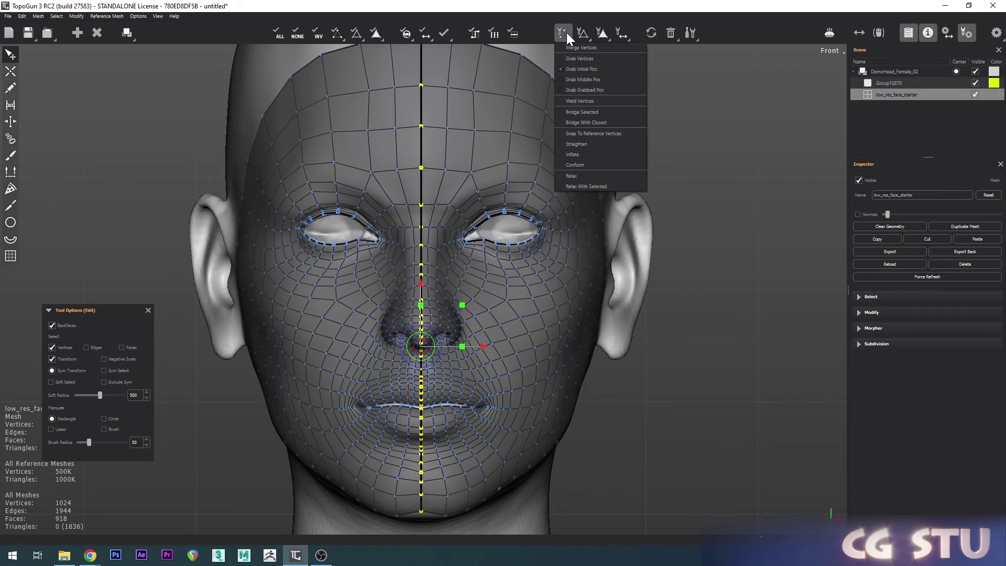
left_click(601, 102)
scroll(540, 209, "down", 1)
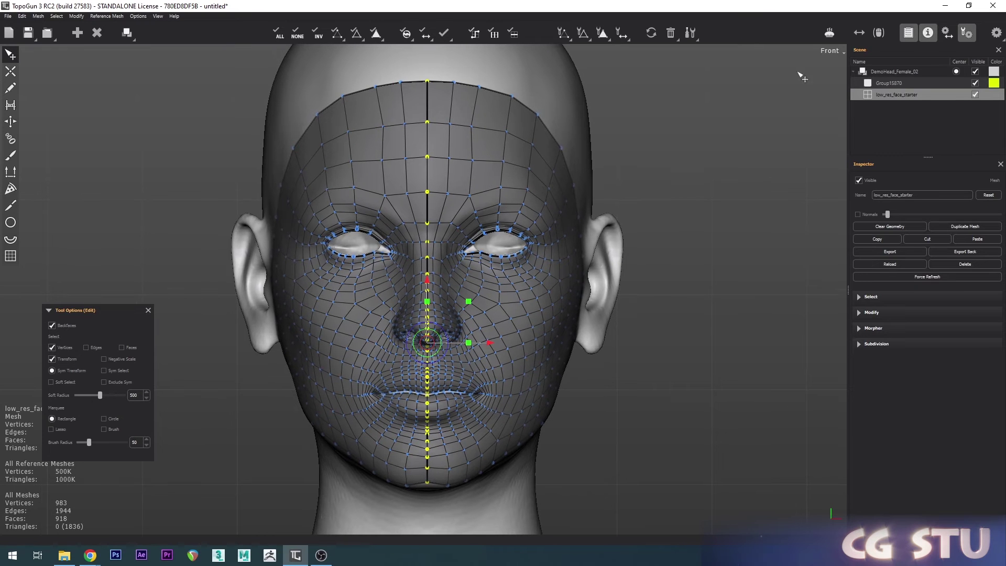
Return to the Perspective view, clear the selection and examine the centre seam across the forehead and brow
left_click(831, 50)
left_click(830, 64)
middle_click_drag(589, 248, 558, 243, "alt")
left_click(732, 160)
scroll(468, 300, "up", 1)
left_click_drag(576, 330, 443, 300, "alt")
middle_click_drag(363, 120, 389, 253, "alt")
scroll(388, 254, "up", 2)
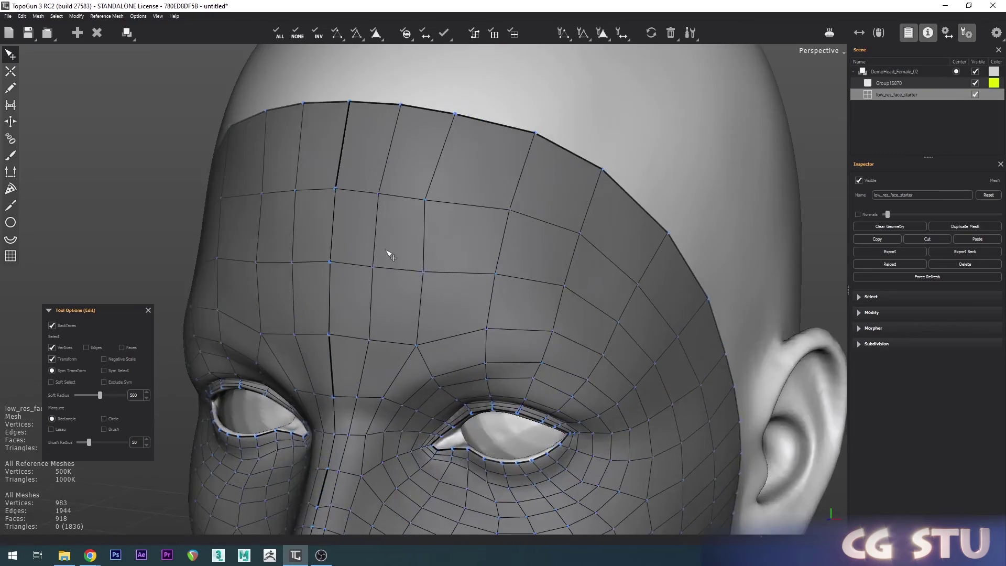
left_click_drag(388, 253, 412, 250, "alt")
scroll(454, 294, "down", 3)
middle_click_drag(456, 396, 451, 228, "alt")
scroll(418, 296, "up", 3)
mouse_move(419, 296)
left_mouse_down("alt")
mouse_move(449, 231)
mouse_move(422, 310)
left_mouse_up("alt")
middle_click_drag(451, 183, 457, 229, "alt")
left_click_drag(460, 234, 411, 282, "alt")
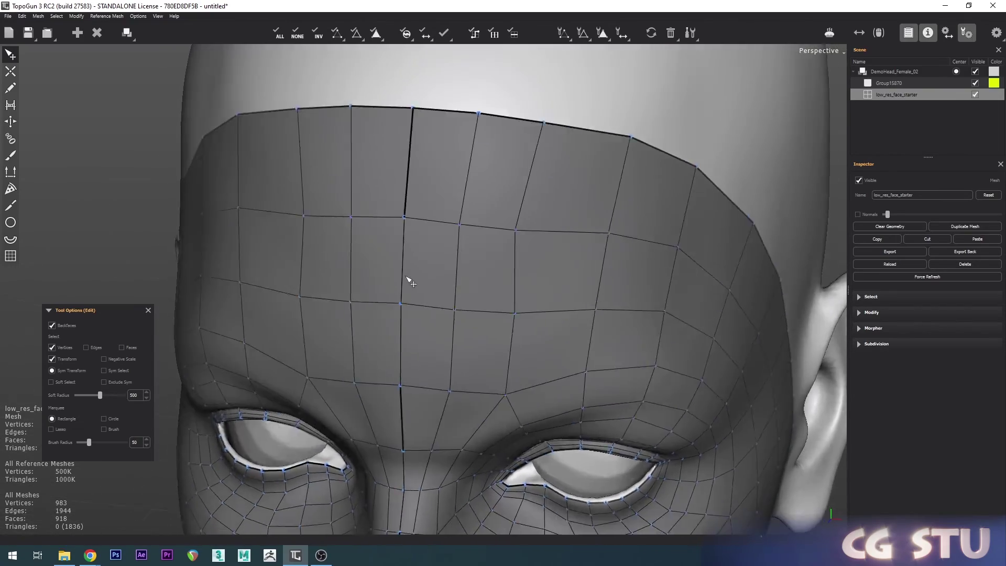
Enable edge selection and delete the duplicate centre-line edges at the top of the forehead and between the brows
left_click(87, 348)
left_click(413, 164)
key("Delete")
scroll(408, 348, "up", 5)
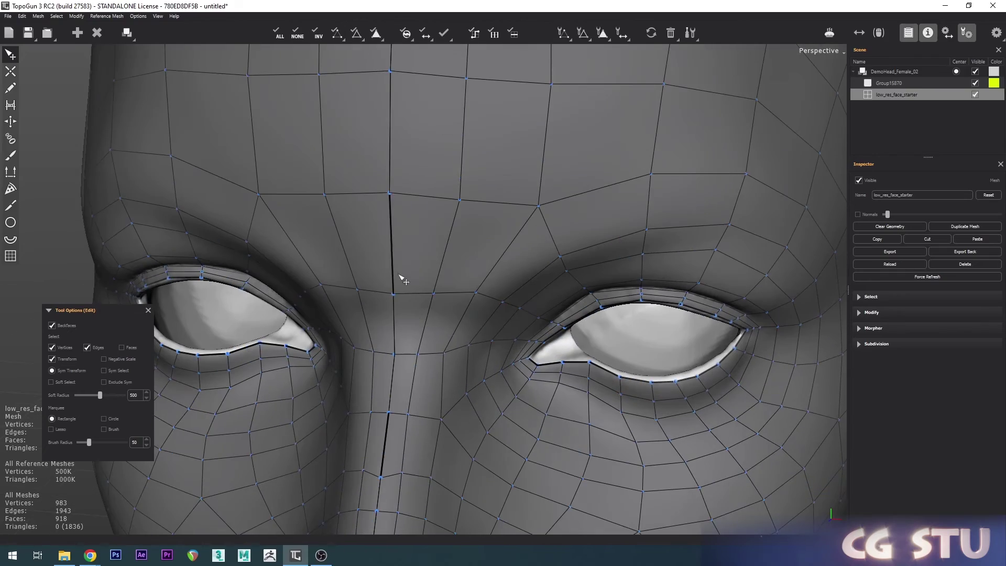
left_click(393, 257)
key("Delete")
Delete the remaining duplicate centre-line edges along the bridge of the nose
middle_click_drag(430, 292, 433, 199, "alt")
left_click(388, 353)
key("Delete")
left_click(378, 470)
key("Delete")
middle_click_drag(381, 467, 466, 262, "alt")
scroll(473, 250, "down", 4)
middle_click_drag(493, 471, 485, 241, "alt")
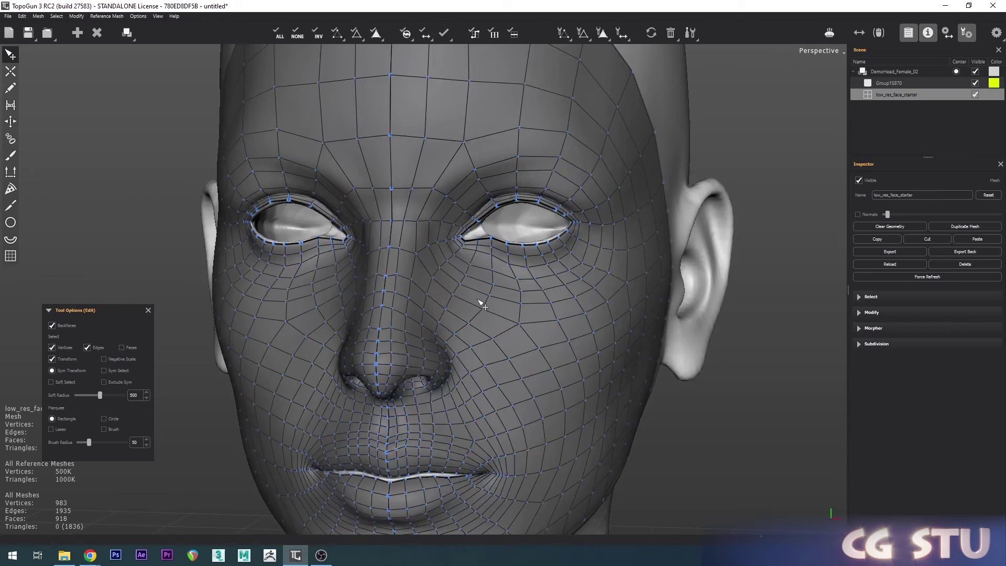
Examine the centre line around the nose, lips and chin for remaining seam problems
scroll(481, 301, "down", 2)
scroll(481, 298, "up", 2)
middle_click_drag(480, 299, 500, 251, "alt")
scroll(473, 303, "down", 3)
scroll(517, 337, "up", 5)
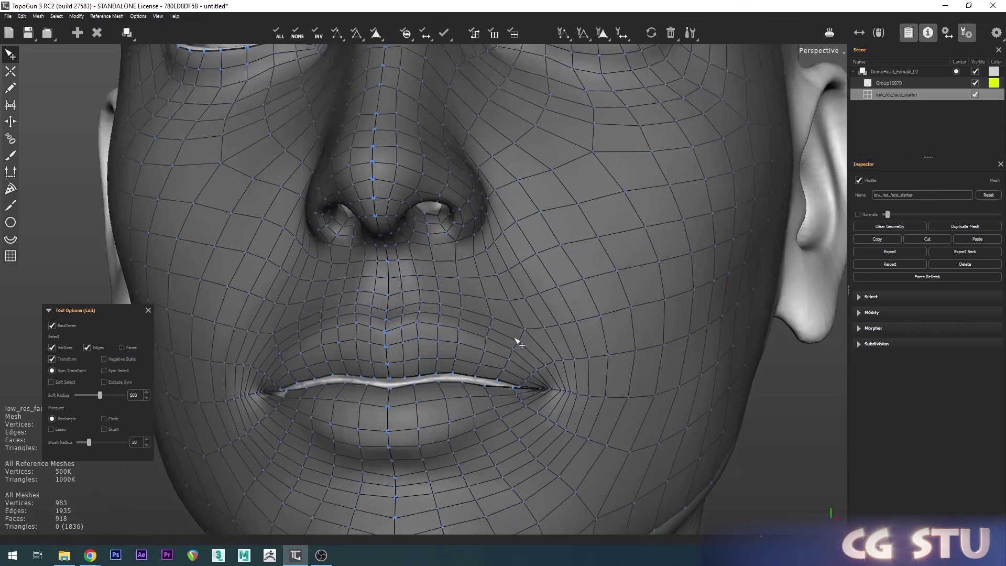
scroll(517, 337, "down", 2)
middle_click_drag(517, 337, 514, 294, "alt")
left_click_drag(511, 336, 507, 303, "alt")
scroll(506, 302, "up", 3)
scroll(511, 307, "down", 3)
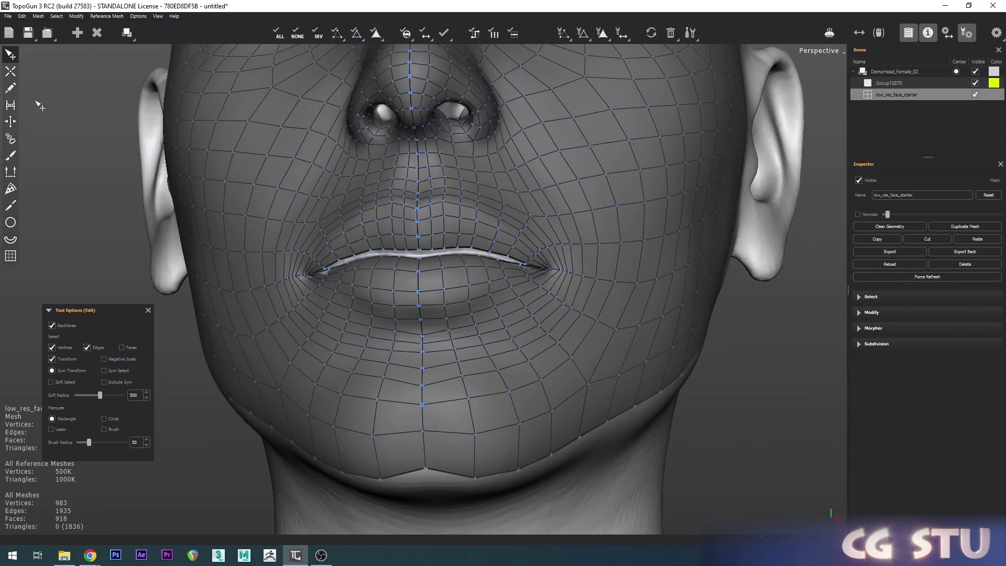
Enable symmetry and use the Move brush to pull the centre vertex of the chin border down into line with its neighbours
left_click(11, 156)
mouse_move(461, 399)
middle_mouse_down()
mouse_move(461, 359)
mouse_move(453, 362)
mouse_move(489, 364)
middle_mouse_up()
left_click(859, 32)
scroll(493, 373, "up", 3)
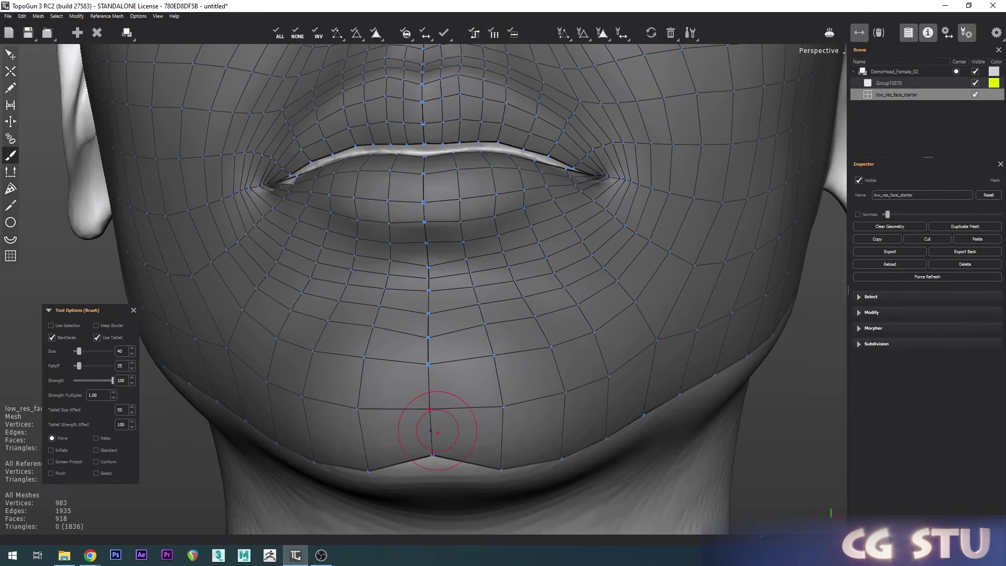
left_click_drag(436, 451, 436, 469)
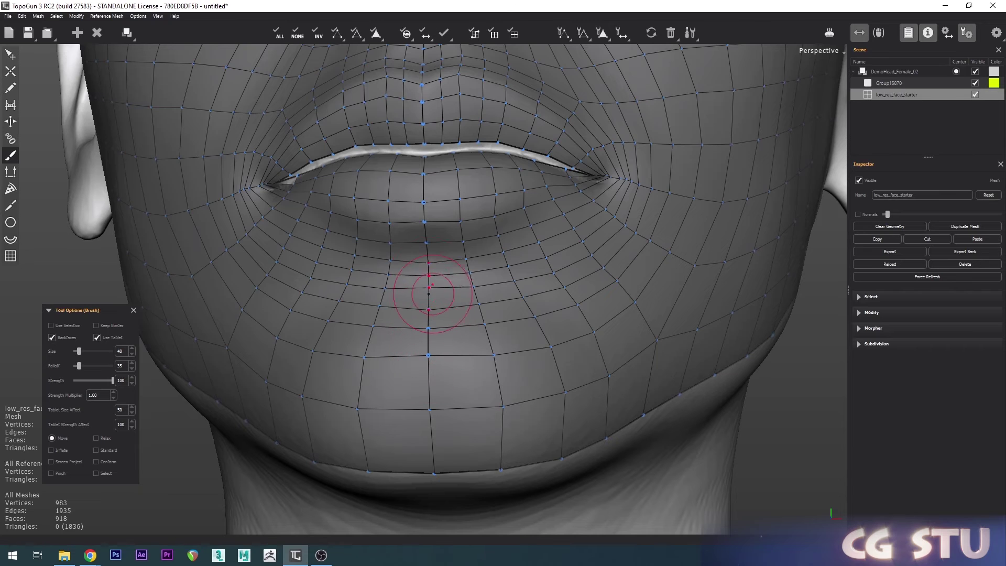
Even out the spacing of the edge rows between the lower lip and chin with the symmetric Move brush
mouse_move(428, 273)
left_mouse_down()
mouse_move(427, 253)
mouse_move(465, 241)
mouse_move(484, 317)
left_mouse_up()
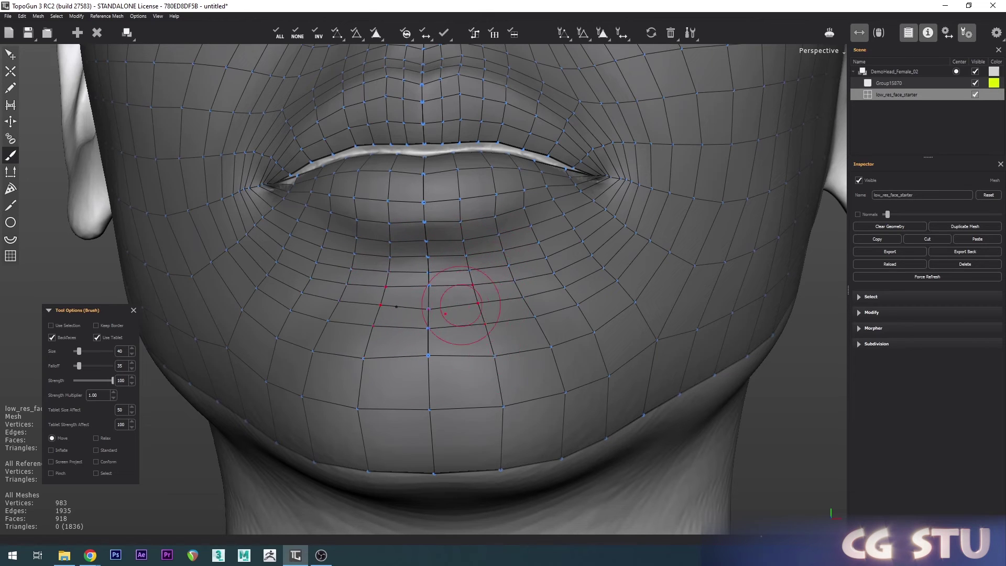
middle_click_drag(404, 315, 388, 387)
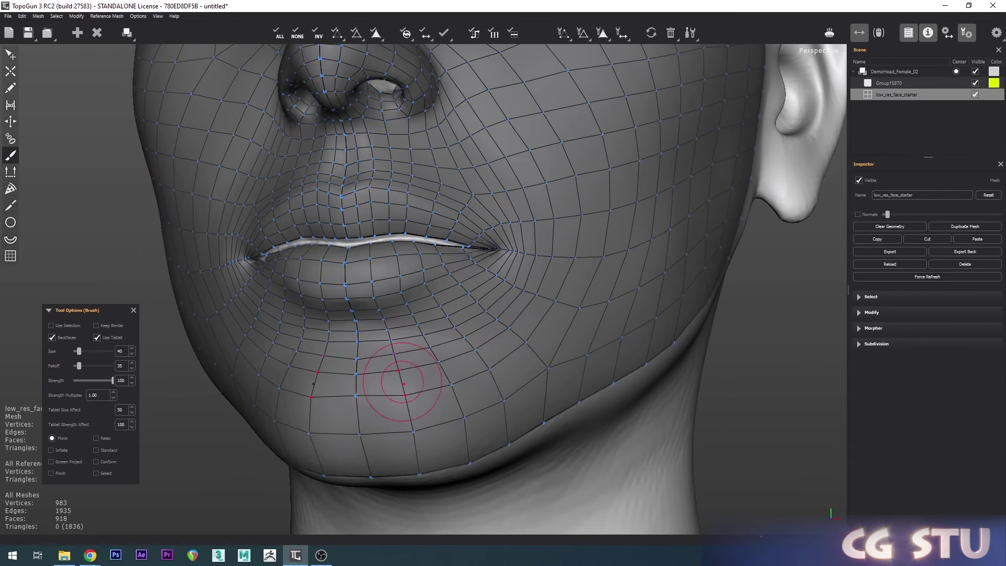
right_click_drag(366, 355, 409, 412, "alt")
left_click_drag(409, 413, 398, 407)
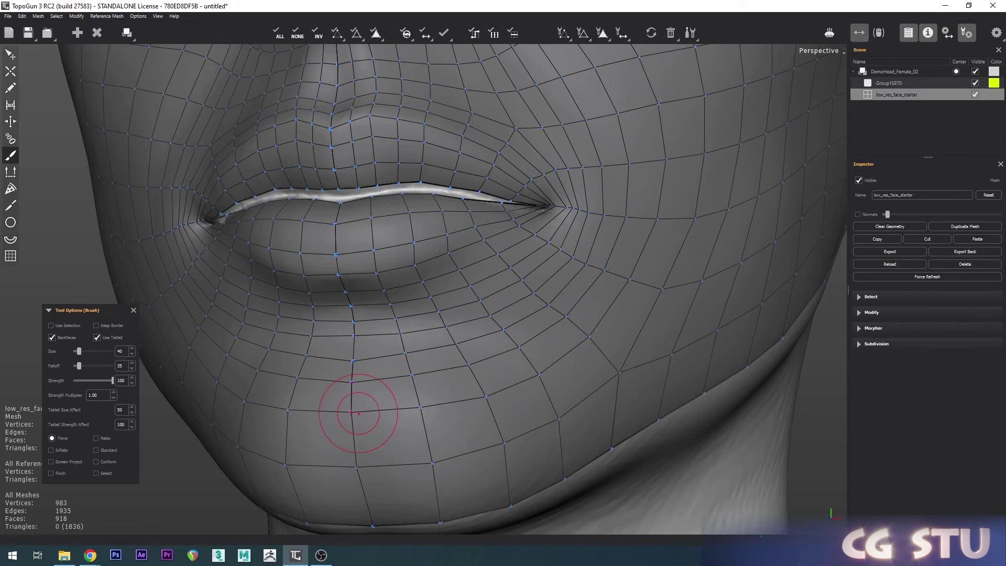
Examine the topology of the full face mesh from the front and three-quarter angles
scroll(404, 355, "down", 5)
middle_click_drag(446, 301, 450, 348, "alt")
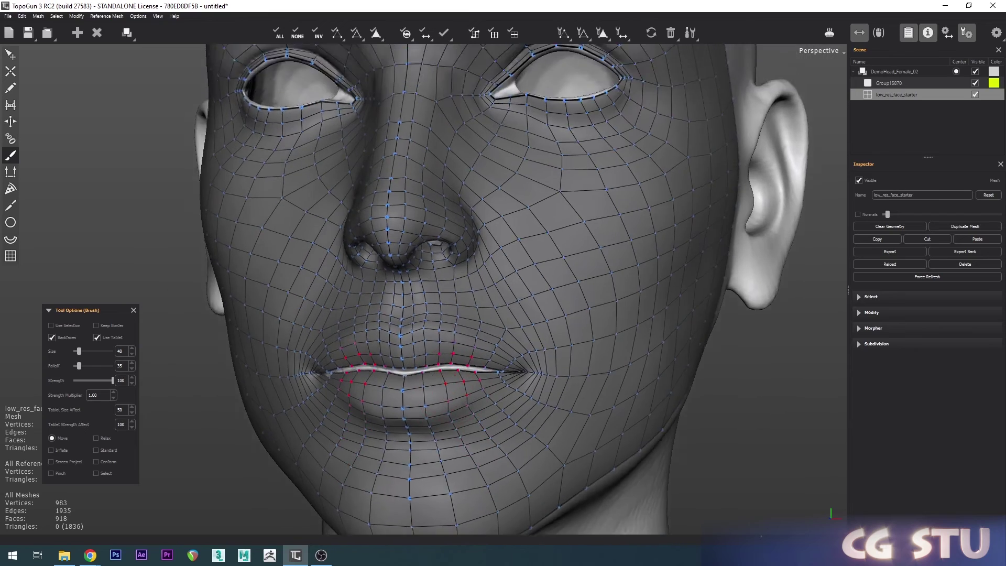
left_click_drag(449, 348, 503, 332, "alt")
scroll(503, 332, "up", 4)
scroll(505, 330, "down", 3)
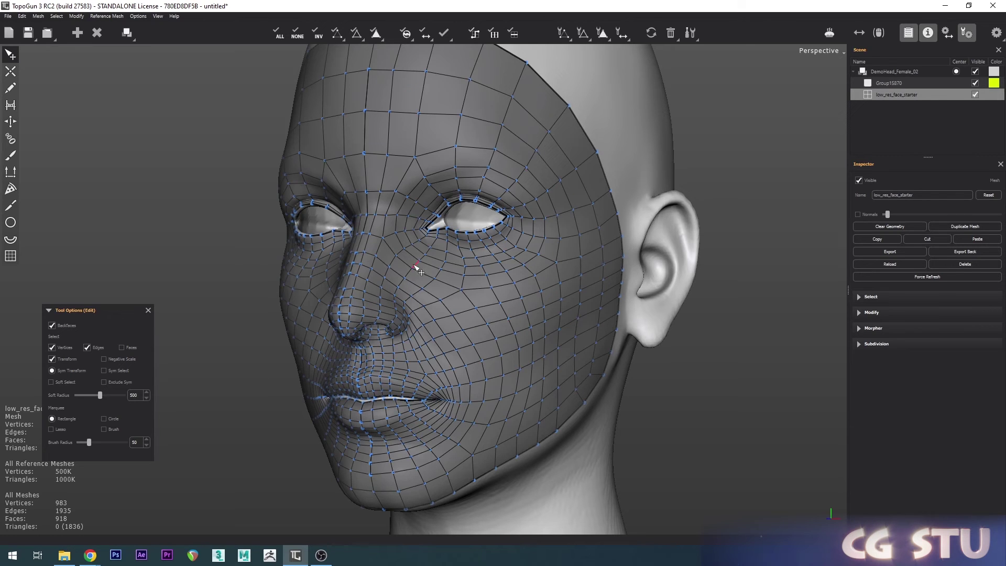
middle_click_drag(554, 248, 433, 294)
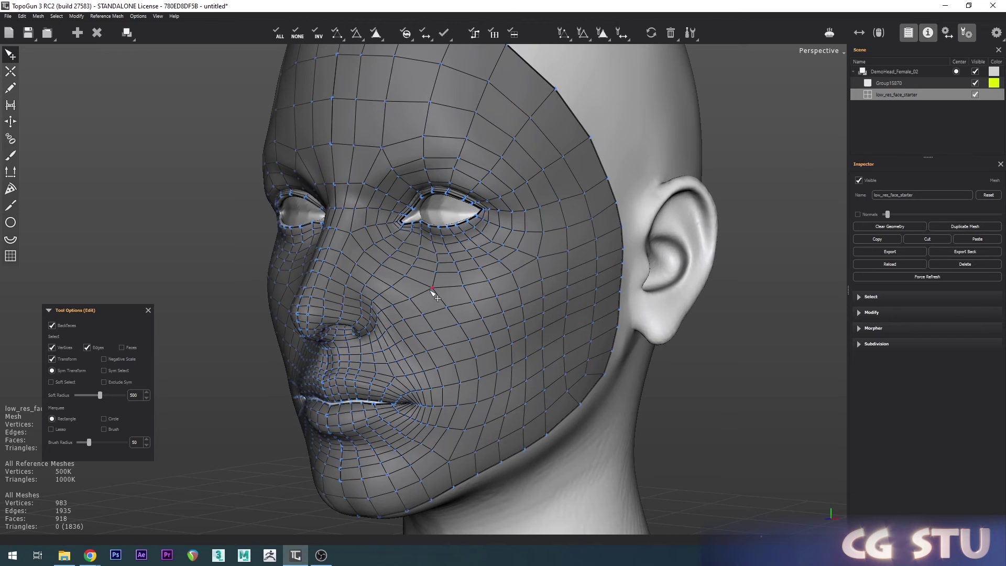
middle_click_drag(430, 251, 370, 232)
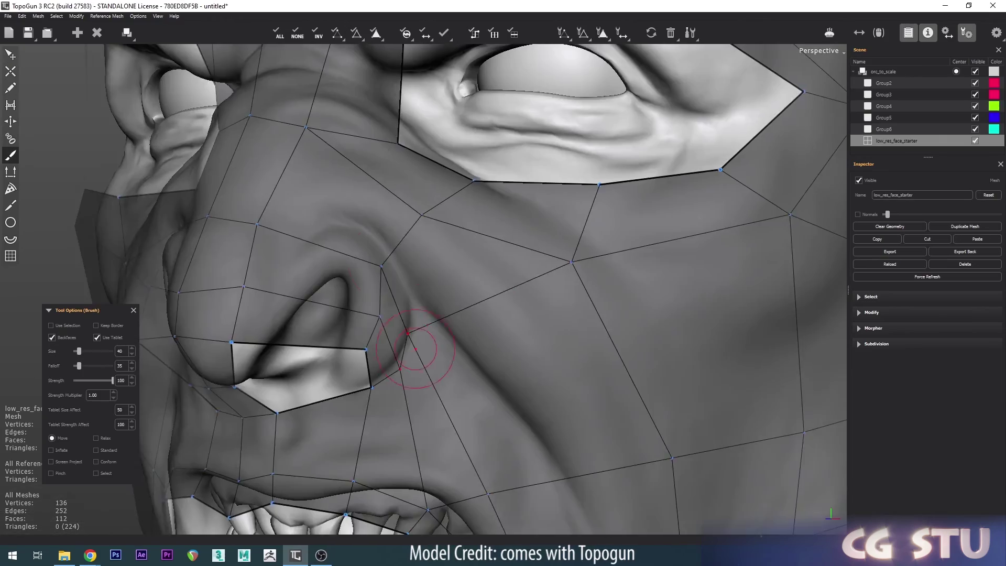
Examine the low-res starter mesh around the nose and cheek of the orc head
mouse_move(427, 337)
middle_mouse_down()
mouse_move(371, 225)
mouse_move(405, 209)
mouse_move(353, 184)
mouse_move(416, 298)
mouse_move(422, 382)
mouse_move(580, 363)
middle_mouse_up()
scroll(347, 214, "up", 3)
left_click_drag(580, 363, 488, 309, "alt")
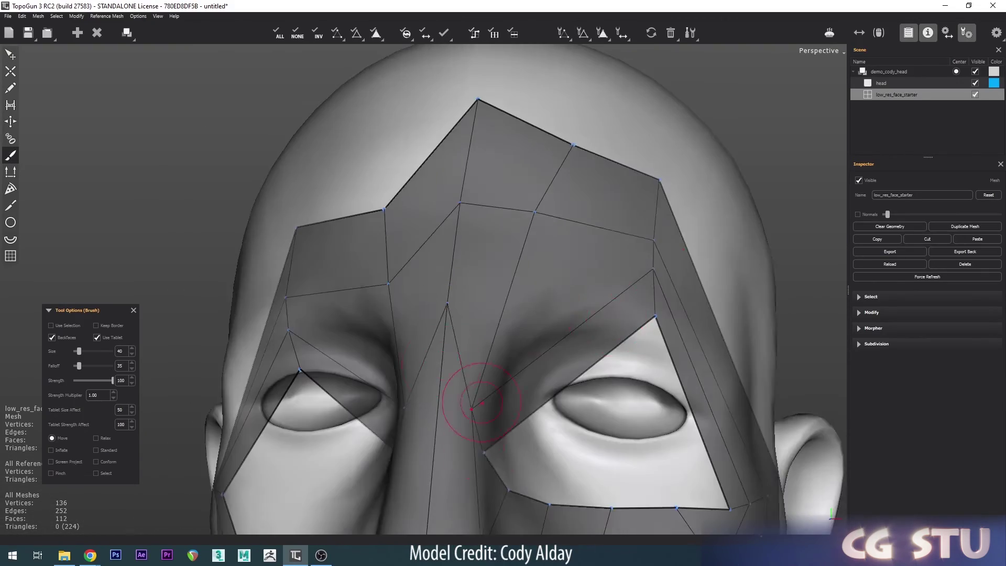
Fit the low-res starter mesh to the bald head's brow, eye area and lower face with the symmetric Move brush
mouse_move(482, 403)
left_mouse_down()
mouse_move(512, 302)
mouse_move(450, 350)
left_mouse_up()
mouse_move(449, 350)
right_mouse_down("alt")
mouse_move(508, 321)
mouse_move(472, 321)
right_mouse_up("alt")
left_click_drag(574, 368, 575, 286)
middle_click_drag(403, 204, 572, 384)
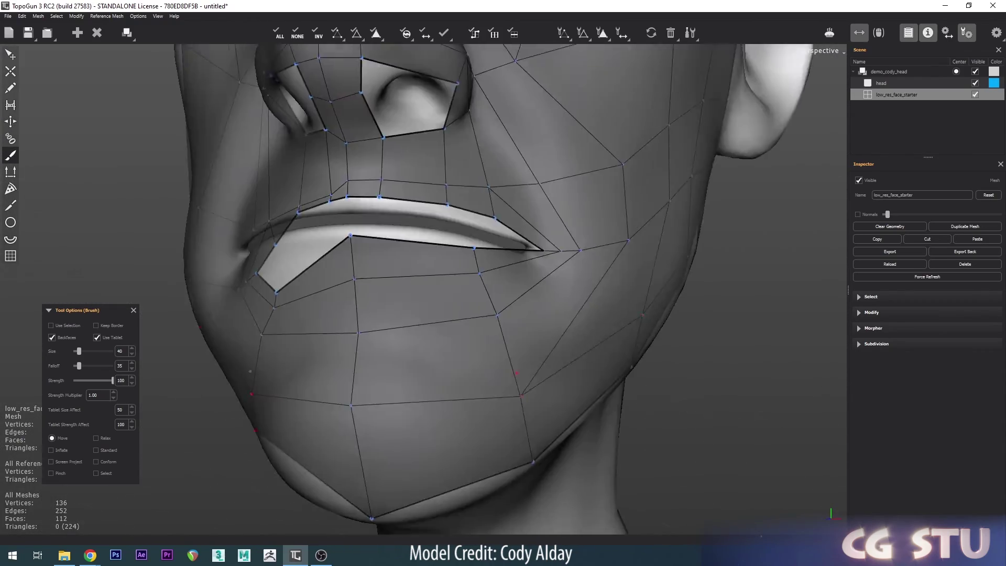
middle_click_drag(471, 273, 396, 273)
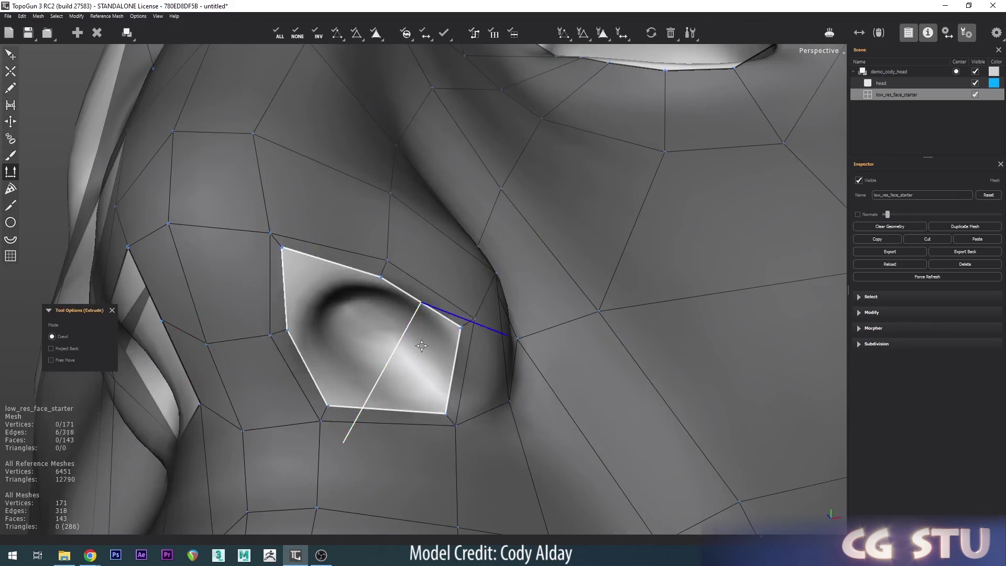
middle_click_drag(398, 262, 523, 291)
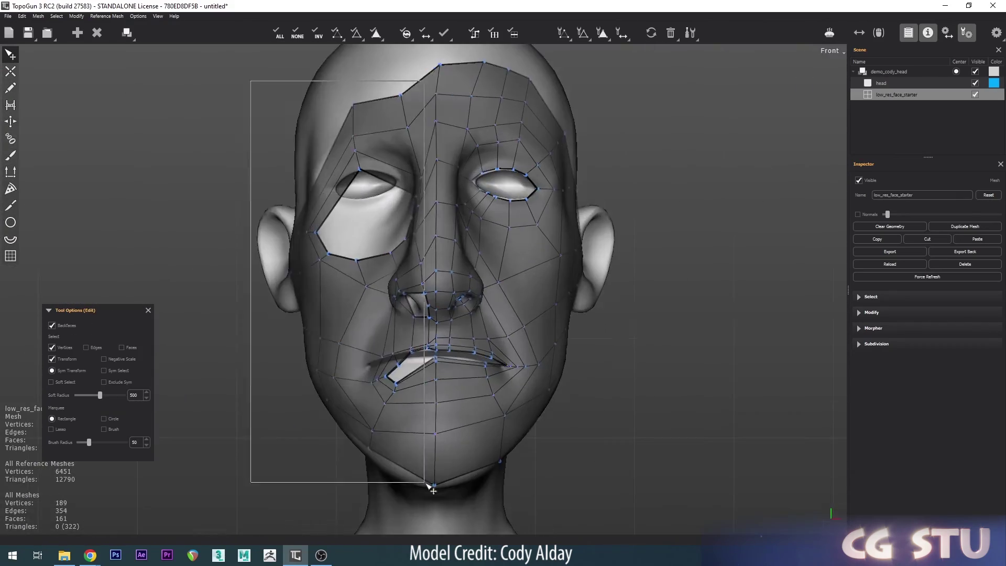